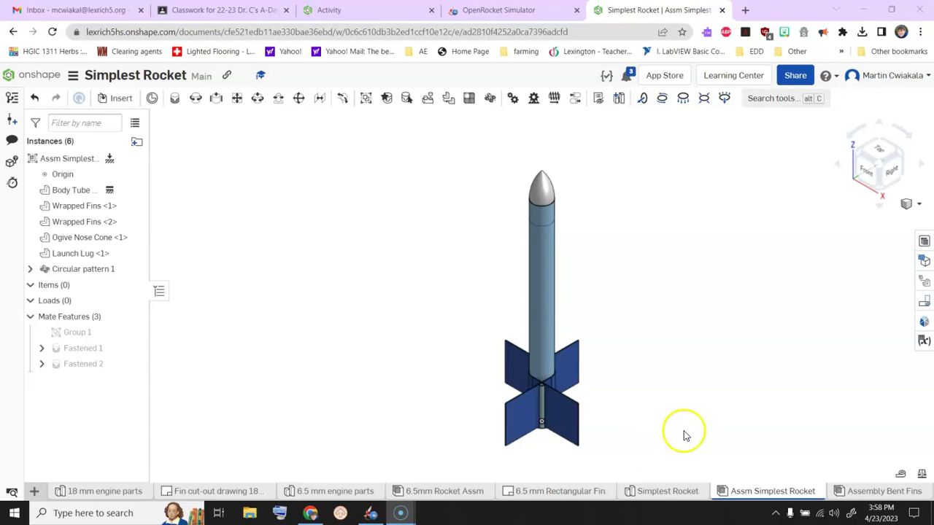
Step: Examine the rocket assembly from the top, isometric and front views
{"action": "left_click", "coordinate": [879, 151]}
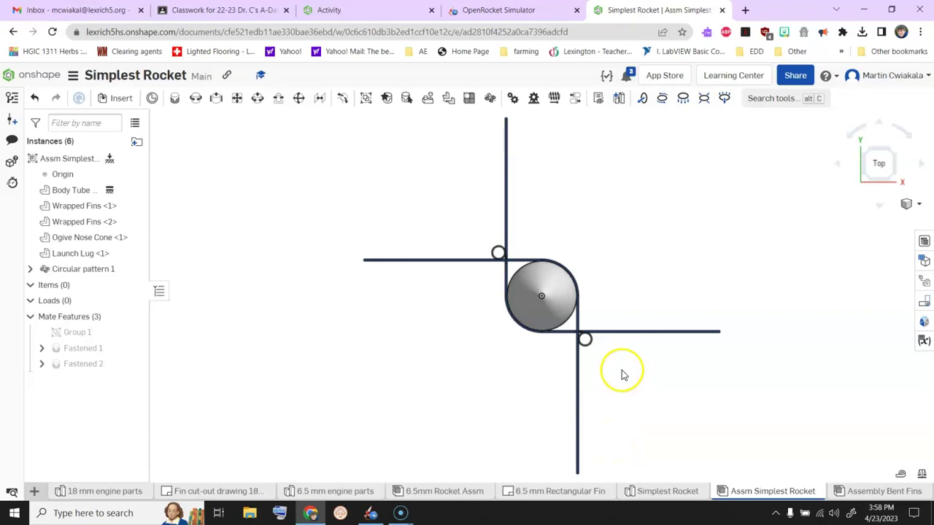
{"action": "left_click", "coordinate": [919, 207]}
{"action": "left_click", "coordinate": [879, 215]}
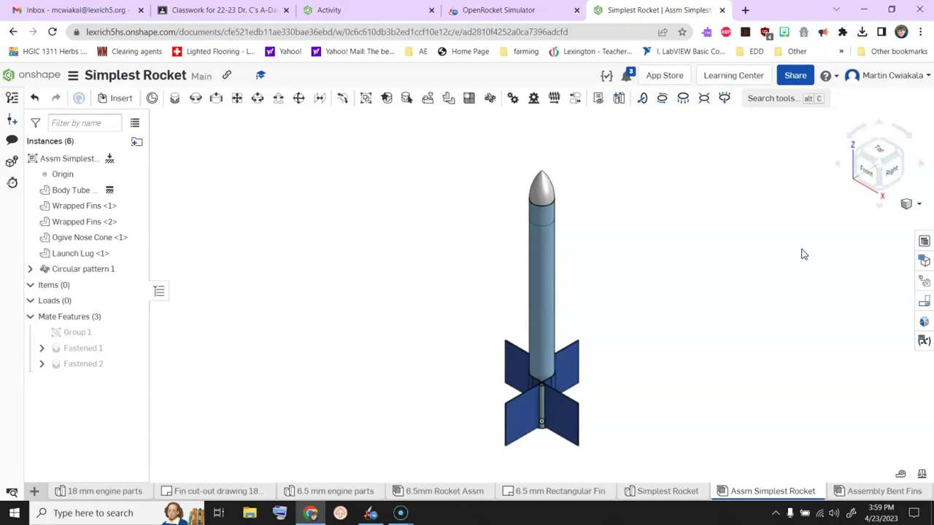
{"action": "left_click", "coordinate": [872, 151]}
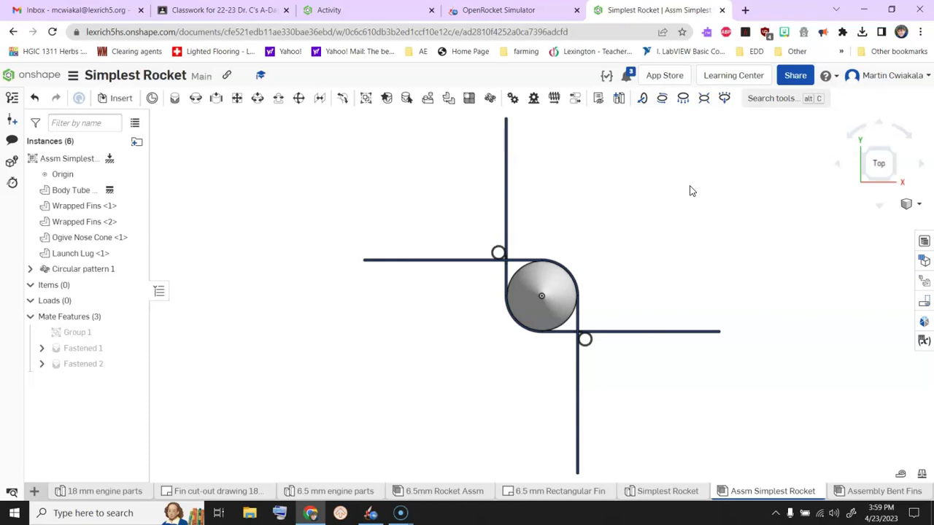
{"action": "left_click", "coordinate": [920, 207]}
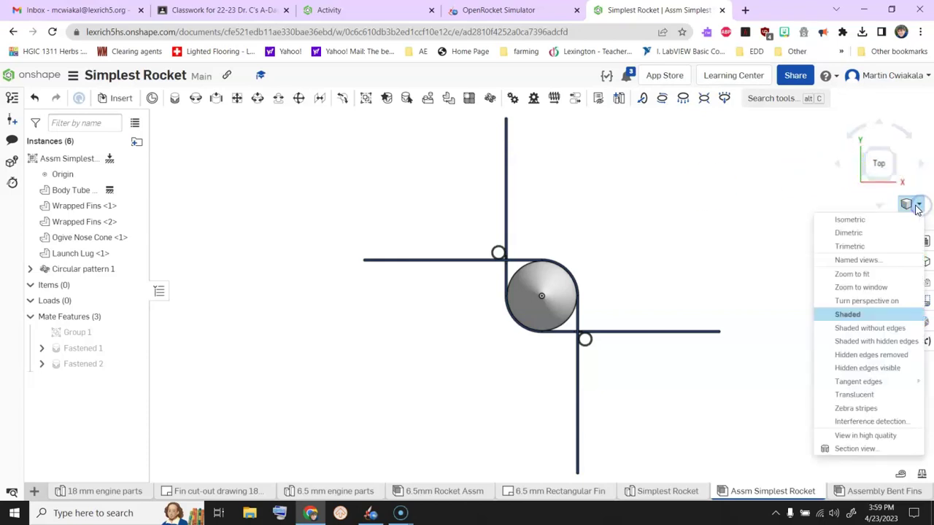
{"action": "left_click", "coordinate": [875, 220]}
{"action": "left_click", "coordinate": [864, 173]}
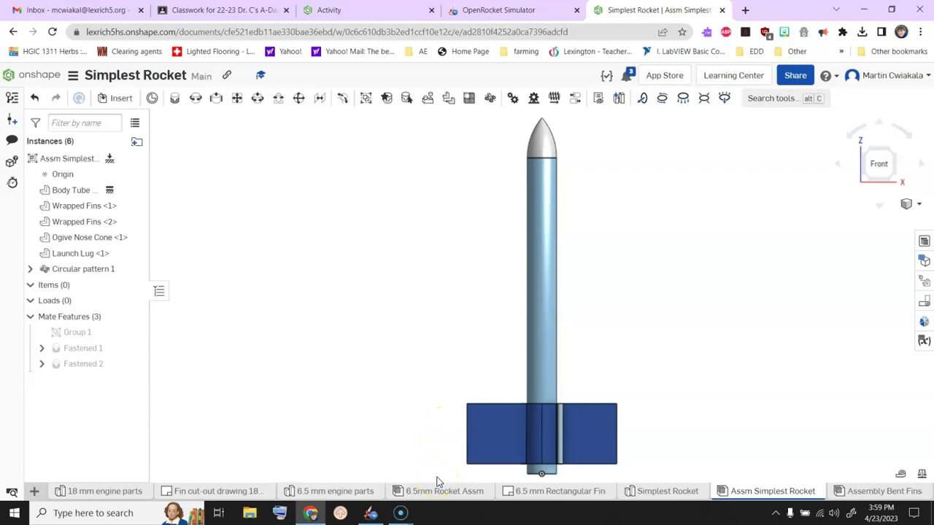
{"action": "left_click", "coordinate": [676, 222]}
Step: View the OpenRocket download page and the desktop shortcuts, and switch to the running OpenRocket program
{"action": "left_click", "coordinate": [478, 9]}
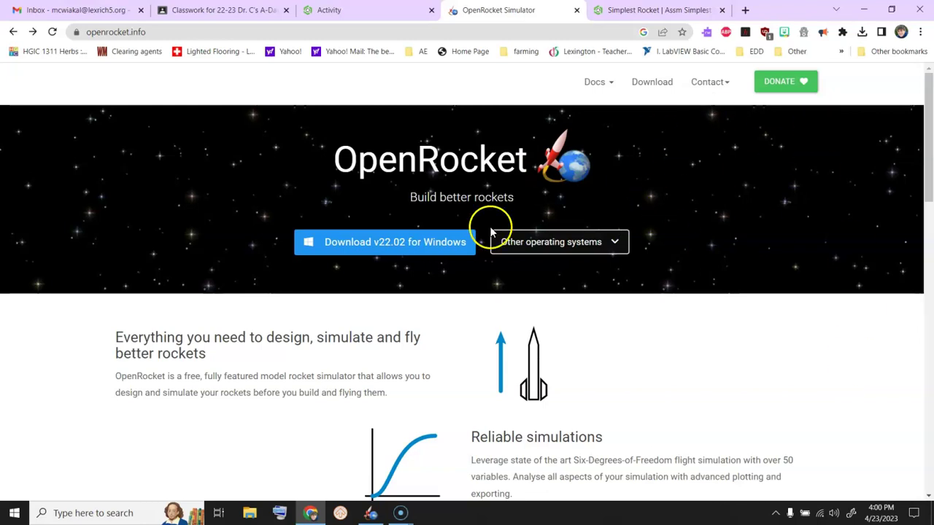
{"action": "left_click", "coordinate": [864, 10]}
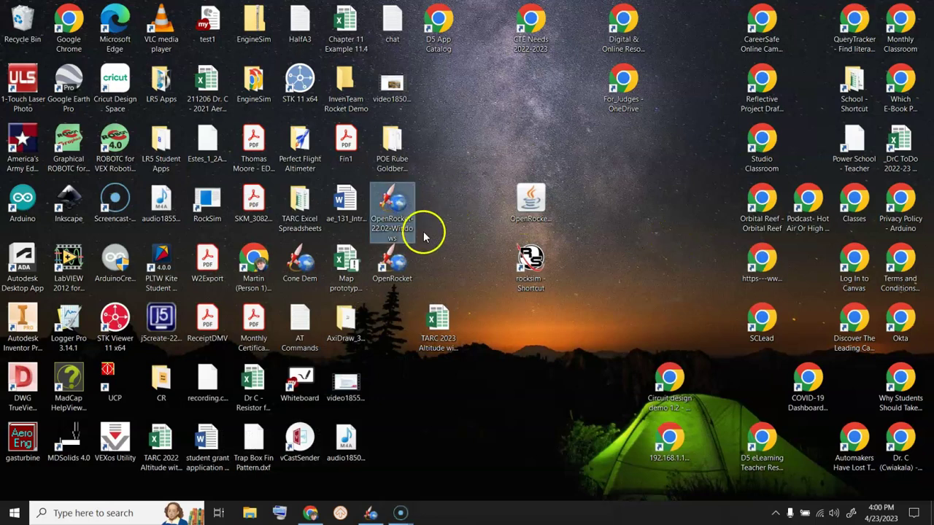
{"action": "double_click", "coordinate": [394, 204]}
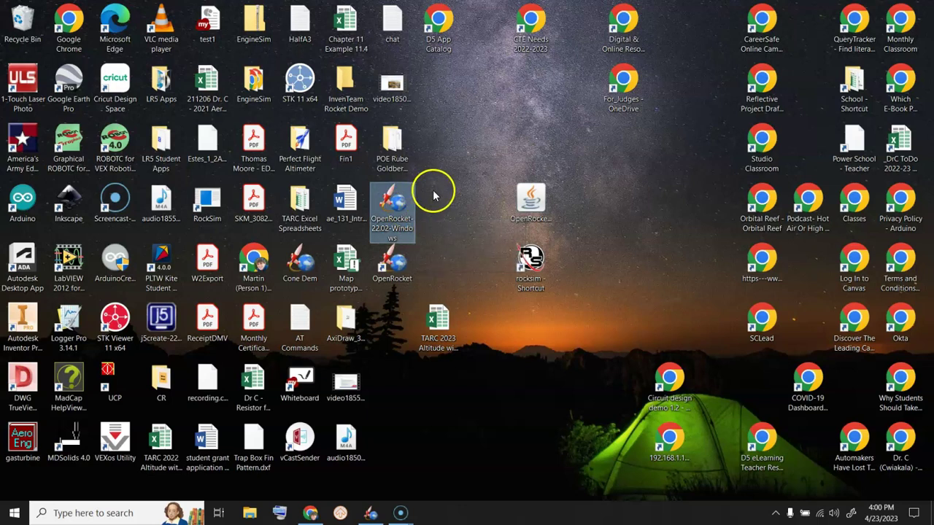
{"action": "left_click", "coordinate": [439, 234]}
{"action": "left_click", "coordinate": [398, 269]}
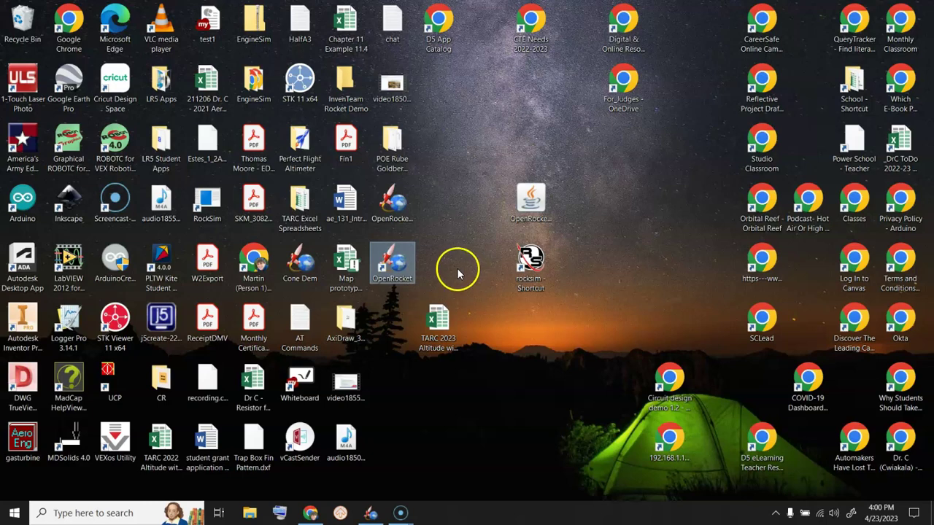
{"action": "left_click", "coordinate": [370, 516]}
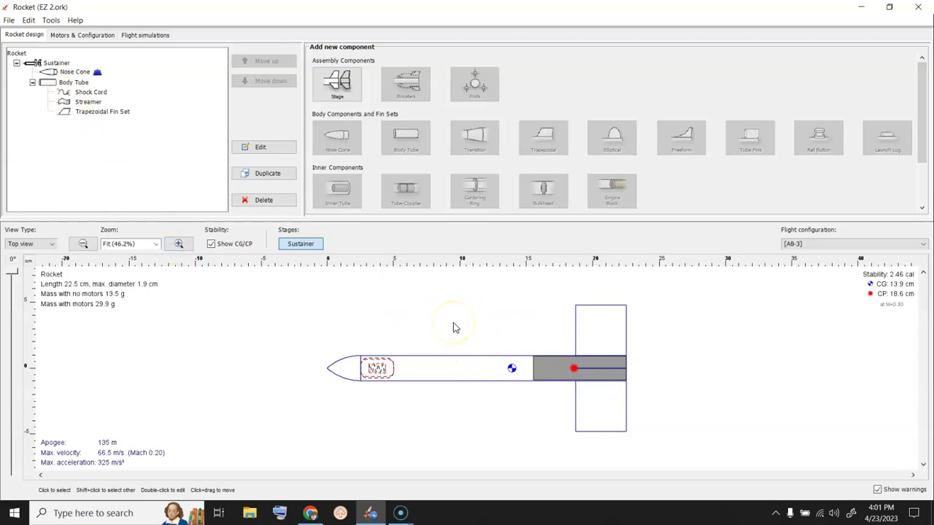
Step: Display the EZ 2 rocket in the 3D Finished view and rotate it to see it from other sides
{"action": "left_click", "coordinate": [52, 248]}
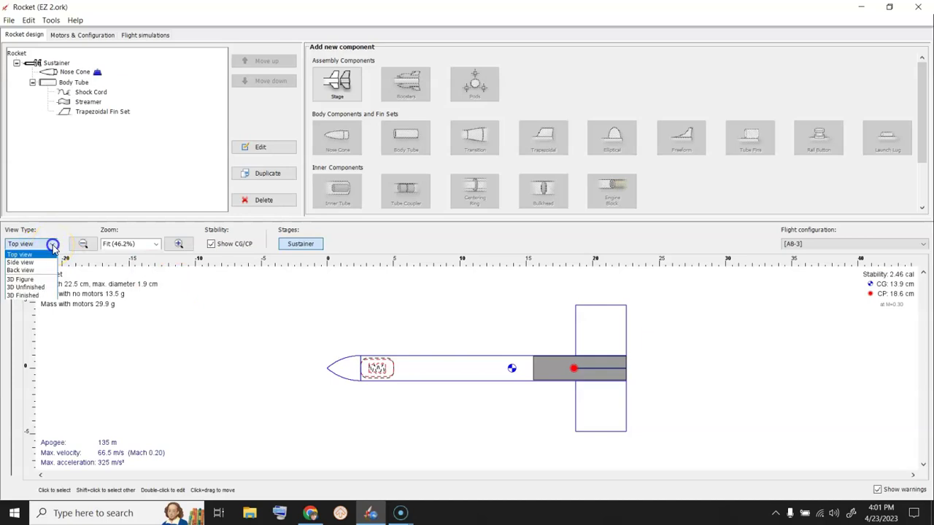
{"action": "left_click", "coordinate": [33, 296]}
{"action": "left_click_drag", "start_coordinate": [375, 356], "coordinate": [390, 371]}
{"action": "left_click_drag", "start_coordinate": [316, 340], "coordinate": [498, 365]}
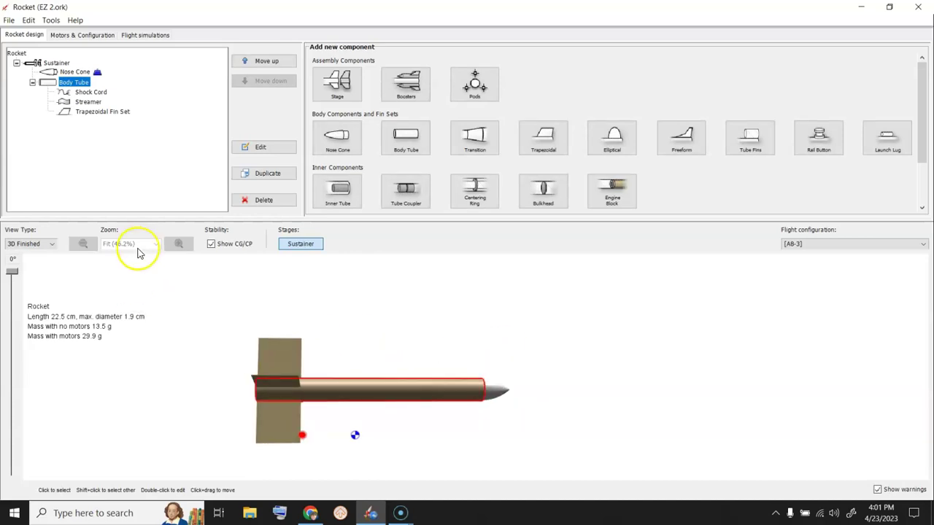
Step: Inspect the motor configuration assigned to the EZ 2 rocket's body tube
{"action": "left_click", "coordinate": [73, 35]}
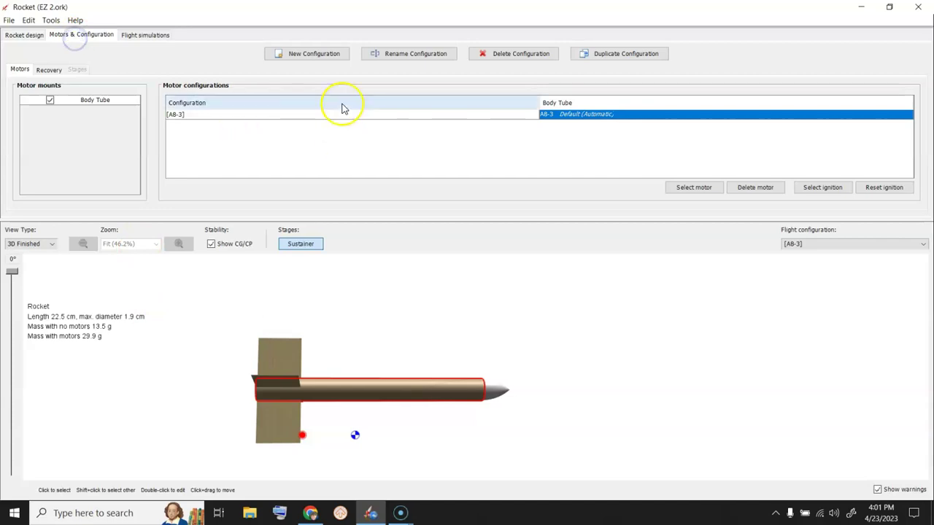
{"action": "left_click", "coordinate": [588, 115]}
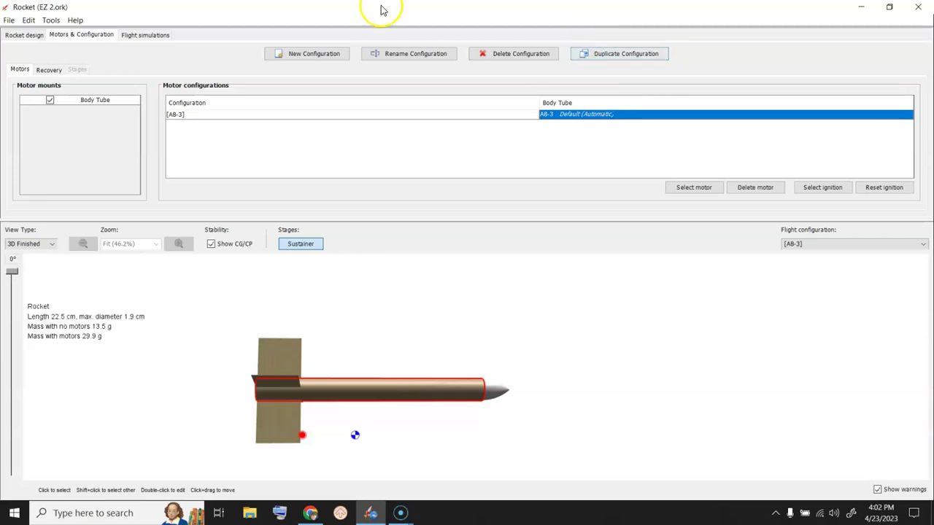
{"action": "left_click", "coordinate": [600, 117]}
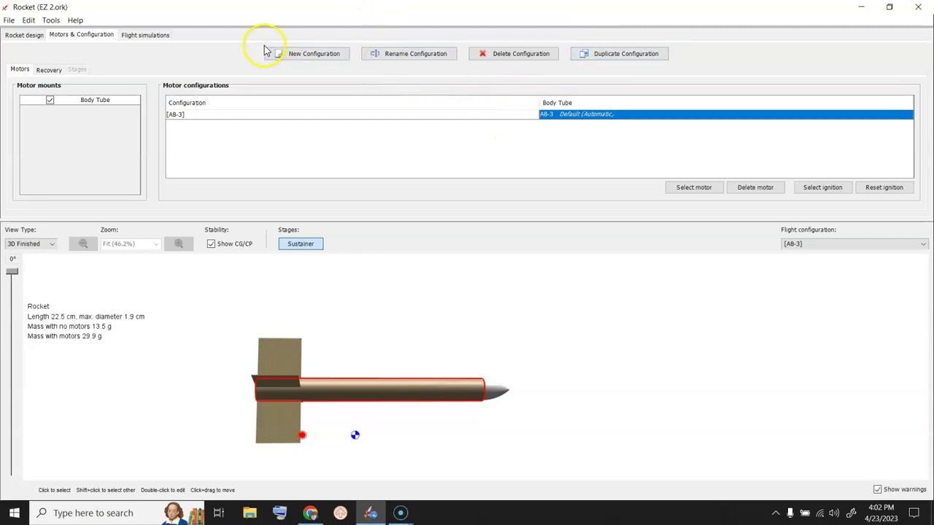
Step: Plot Simulation 1's vertical motion vs. time with altitude in feet, examine the curves around motor burnout, and close the plot
{"action": "left_click", "coordinate": [152, 34]}
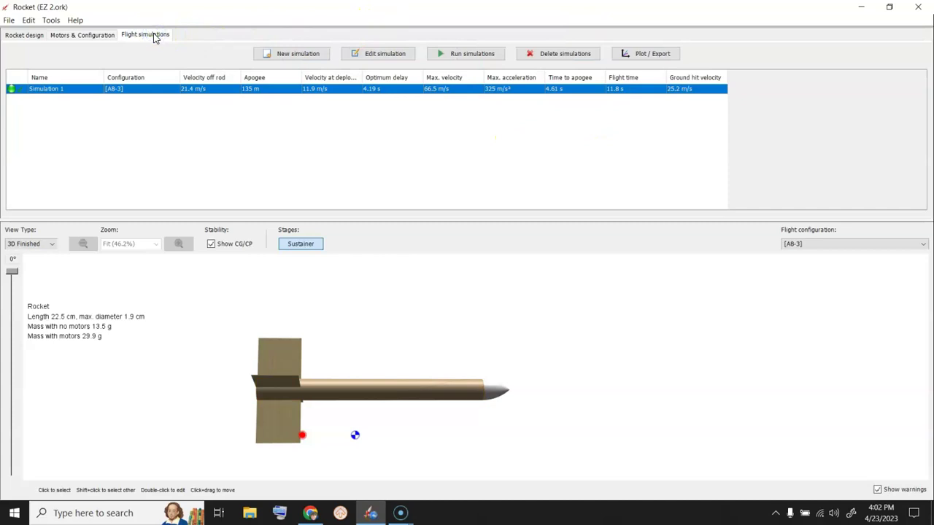
{"action": "left_click", "coordinate": [51, 98]}
{"action": "double_click", "coordinate": [51, 99]}
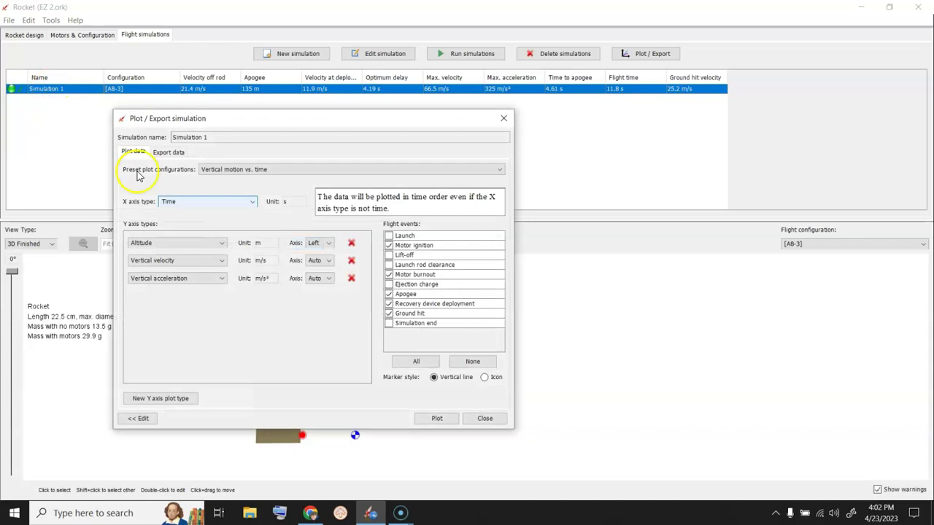
{"action": "left_click", "coordinate": [264, 243]}
{"action": "left_click", "coordinate": [281, 289]}
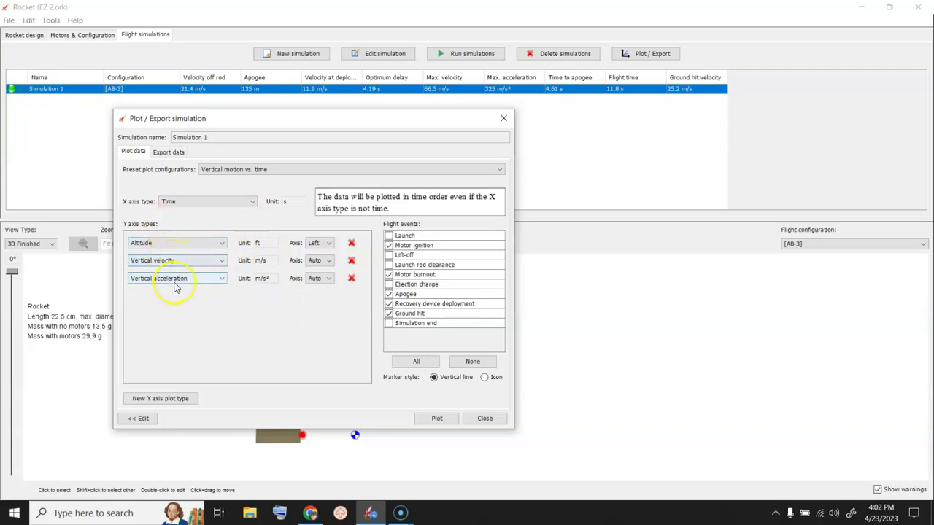
{"action": "left_click", "coordinate": [436, 418]}
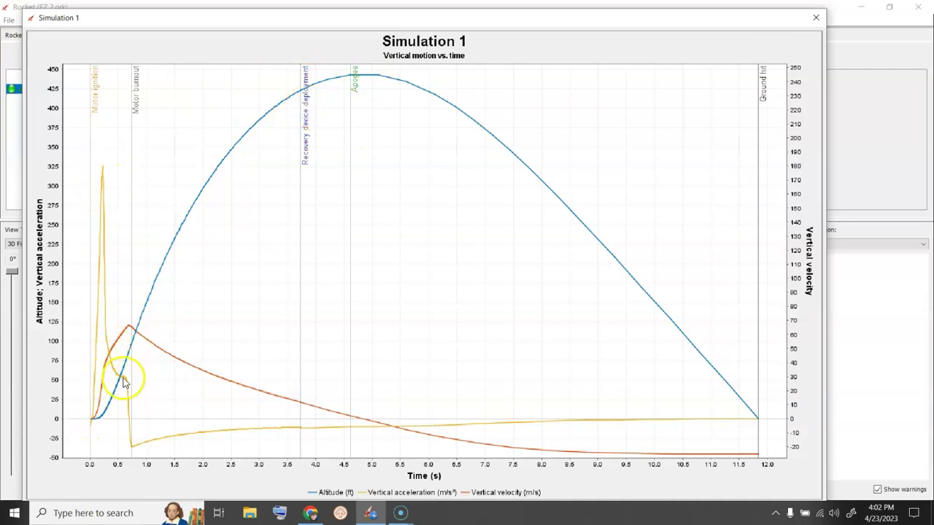
{"action": "mouse_move", "coordinate": [134, 451]}
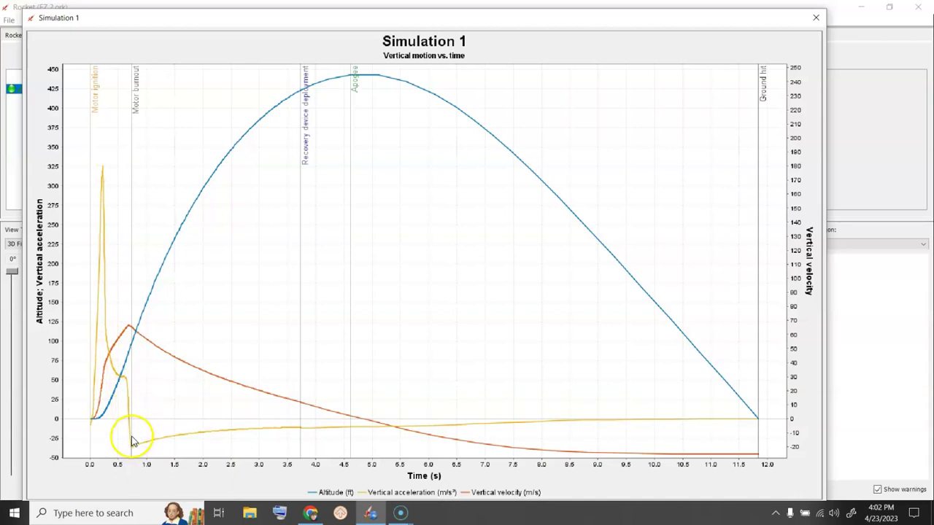
{"action": "mouse_move", "coordinate": [132, 405]}
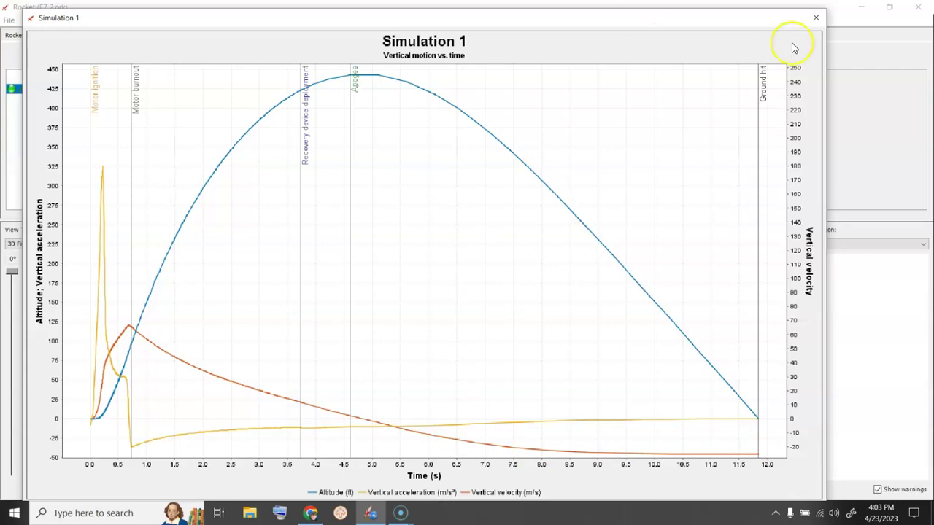
{"action": "left_click", "coordinate": [818, 20]}
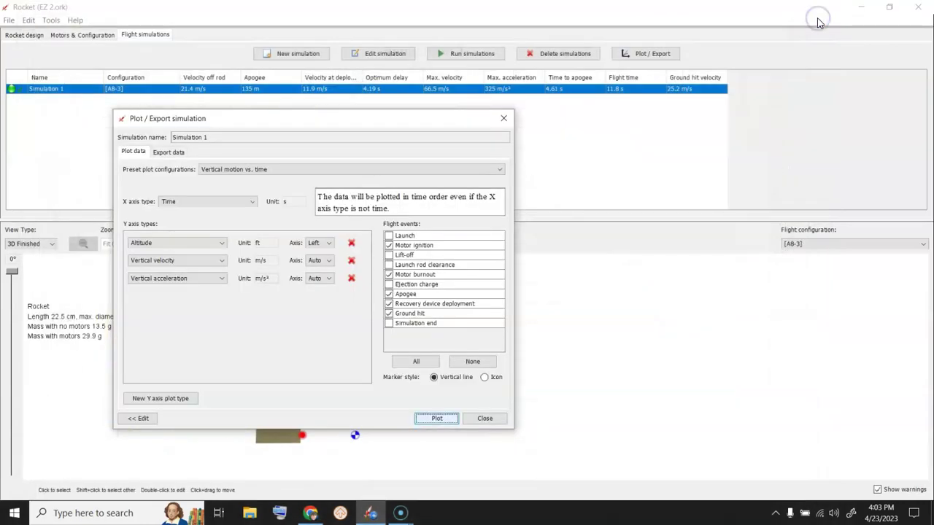
{"action": "left_click", "coordinate": [485, 418]}
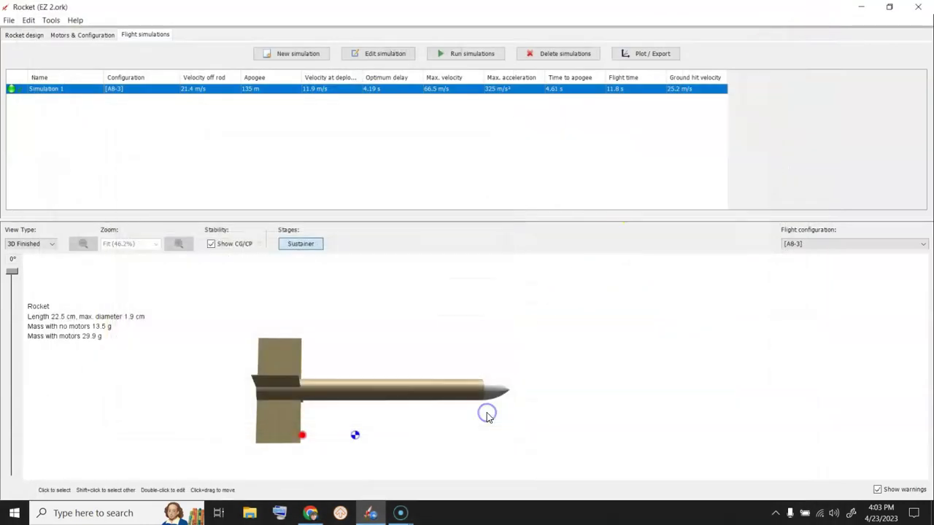
Step: Start a new rocket design and add a custom nose cone with the Ogive shape to the sustainer
{"action": "left_click", "coordinate": [9, 19]}
{"action": "left_click", "coordinate": [16, 33]}
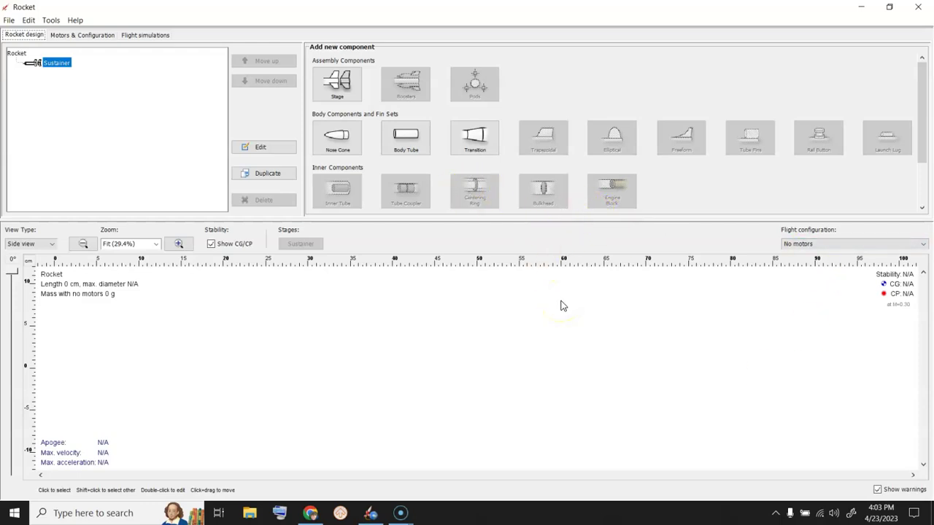
{"action": "left_click", "coordinate": [337, 138]}
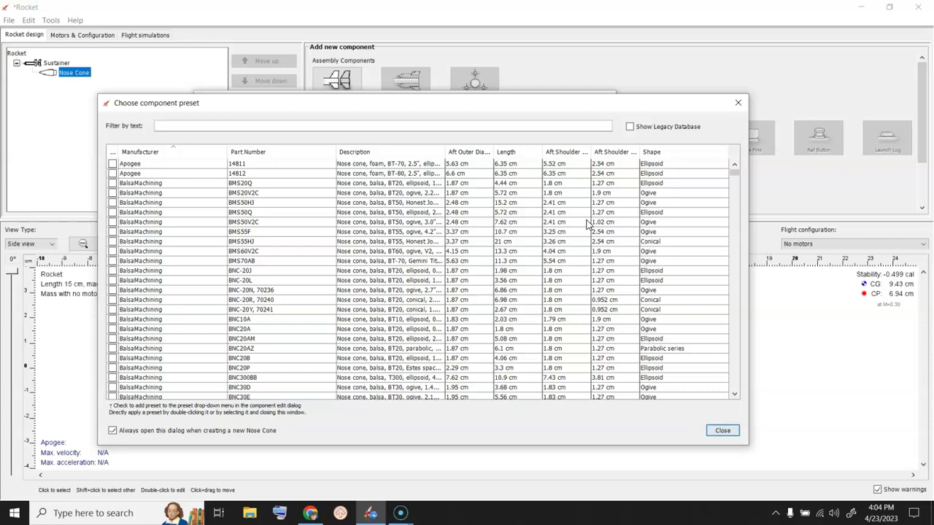
{"action": "left_click", "coordinate": [721, 432]}
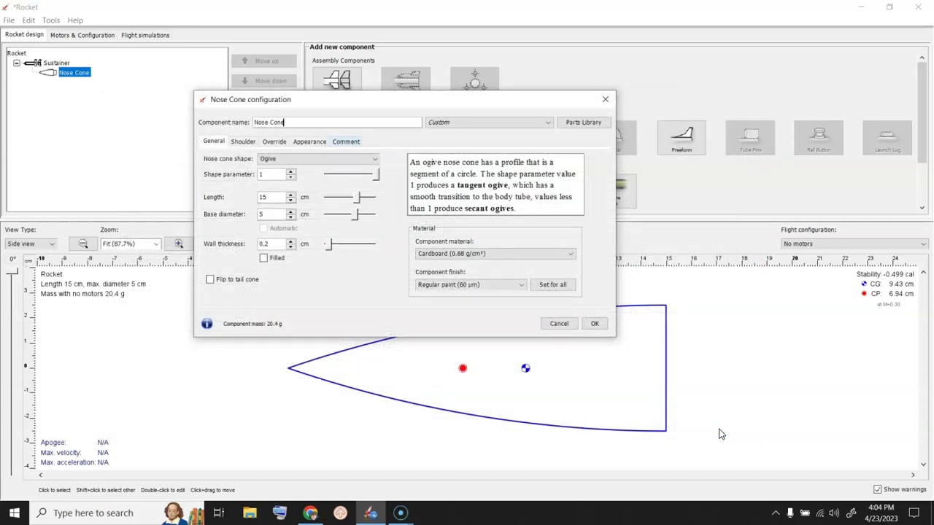
{"action": "left_click", "coordinate": [277, 162]}
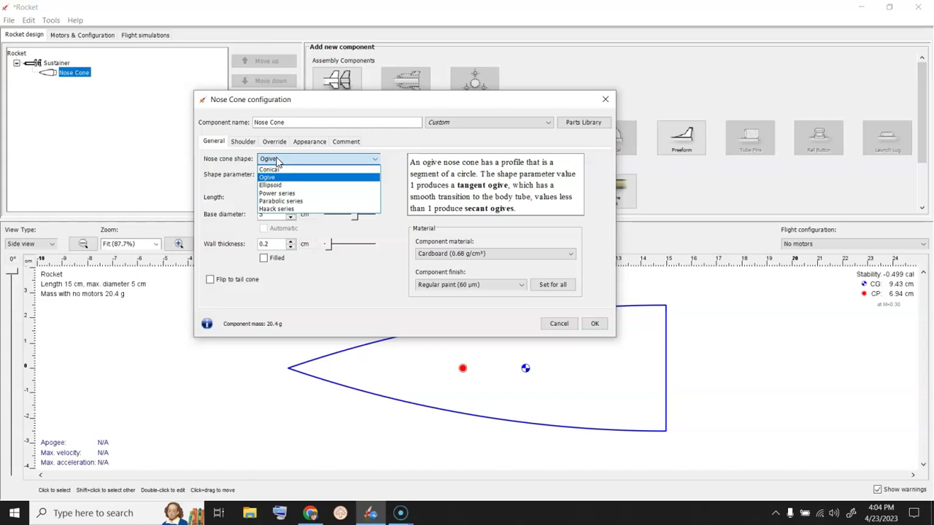
{"action": "left_click", "coordinate": [277, 161]}
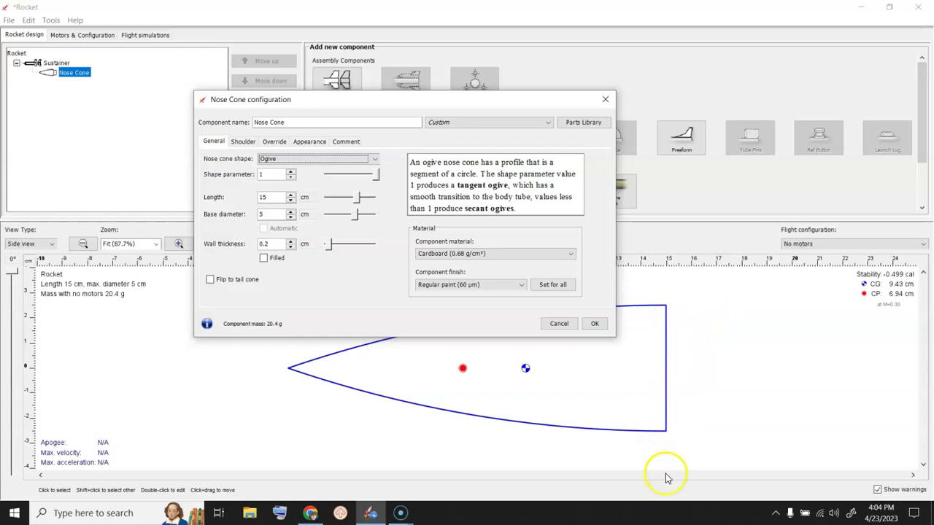
Step: Set the nose cone's base diameter to 19 mm and its length to 1 in
{"action": "left_click", "coordinate": [305, 215]}
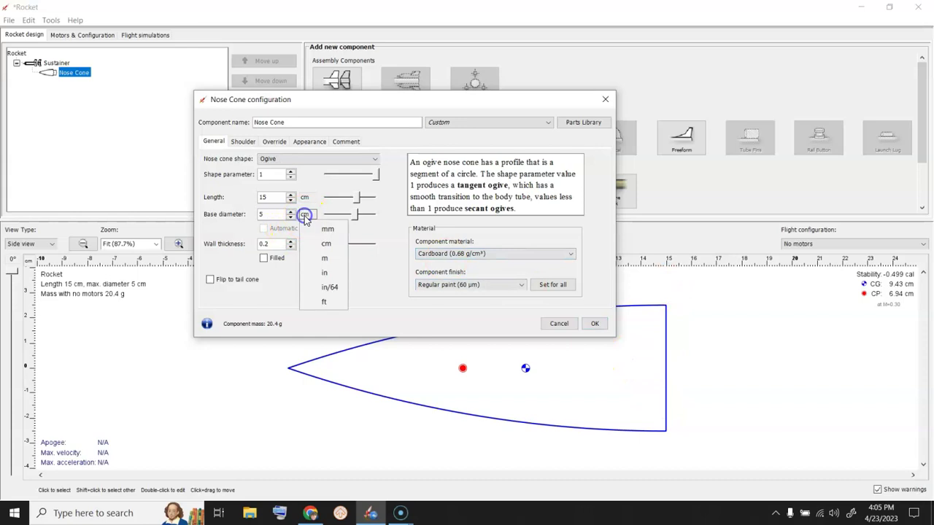
{"action": "left_click", "coordinate": [324, 229]}
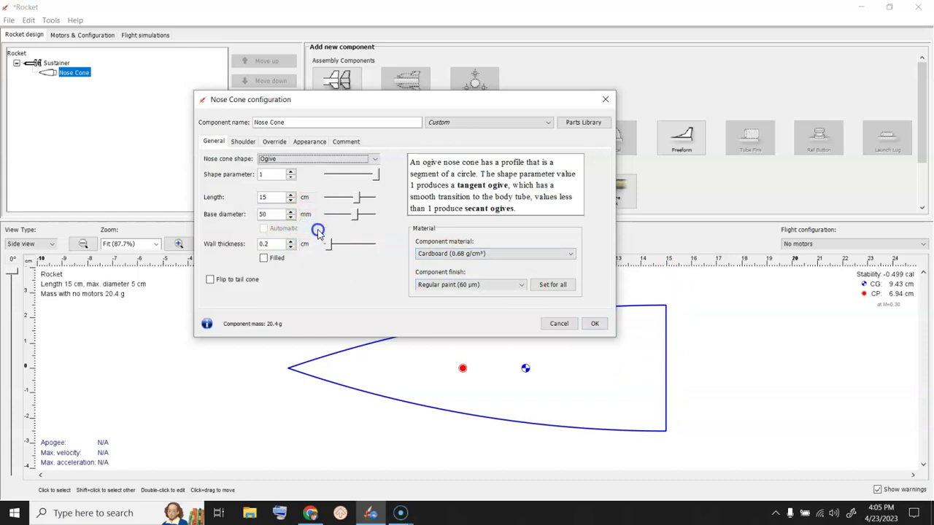
{"action": "double_click", "coordinate": [276, 212]}
{"action": "type", "text": "19"}
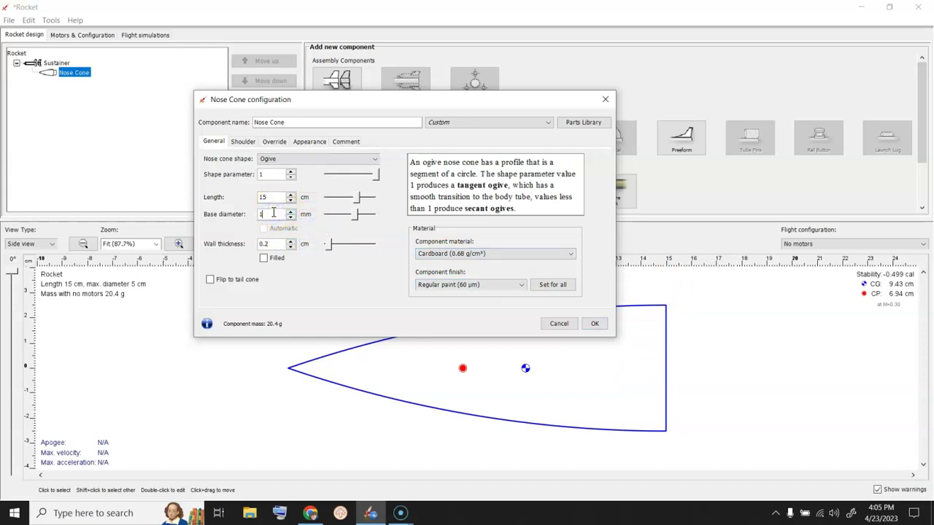
{"action": "left_click", "coordinate": [305, 198]}
{"action": "left_click", "coordinate": [324, 255]}
{"action": "double_click", "coordinate": [279, 213]}
{"action": "double_click", "coordinate": [268, 198]}
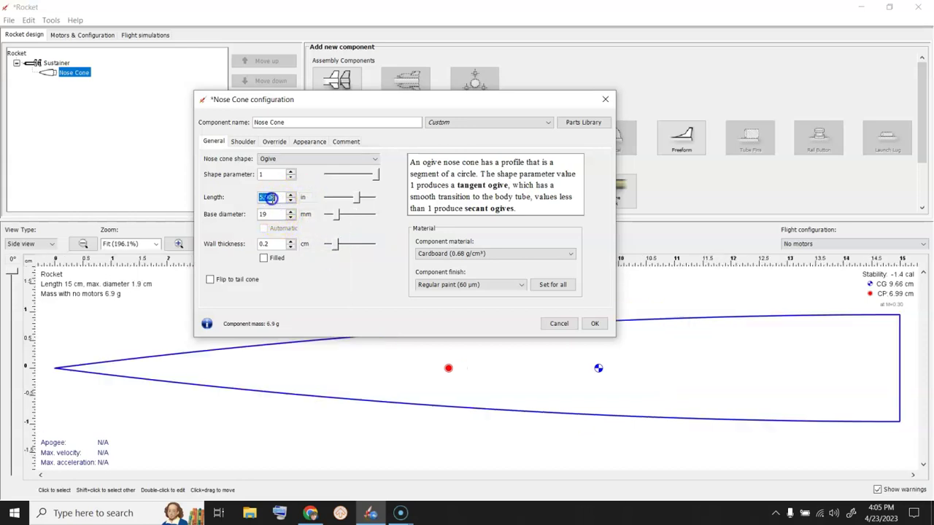
{"action": "type", "text": "1"}
{"action": "key", "text": "Return"}
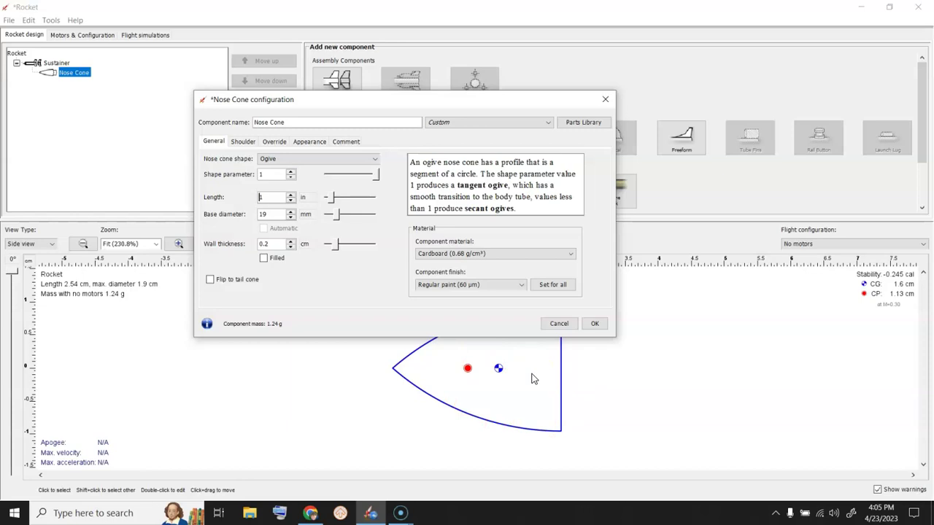
Step: Override the nose cone's mass with 6.6 g and accept its configuration
{"action": "left_click", "coordinate": [275, 143]}
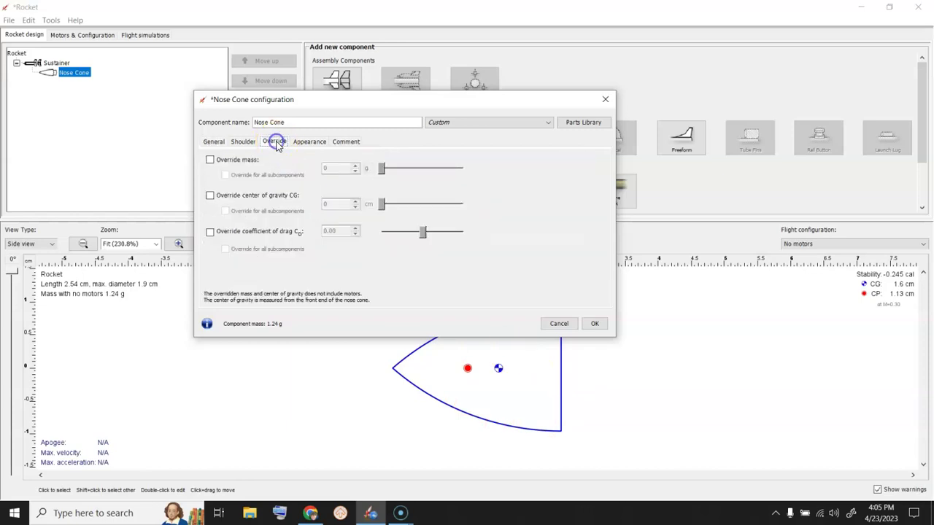
{"action": "left_click", "coordinate": [210, 160]}
{"action": "left_click", "coordinate": [329, 169]}
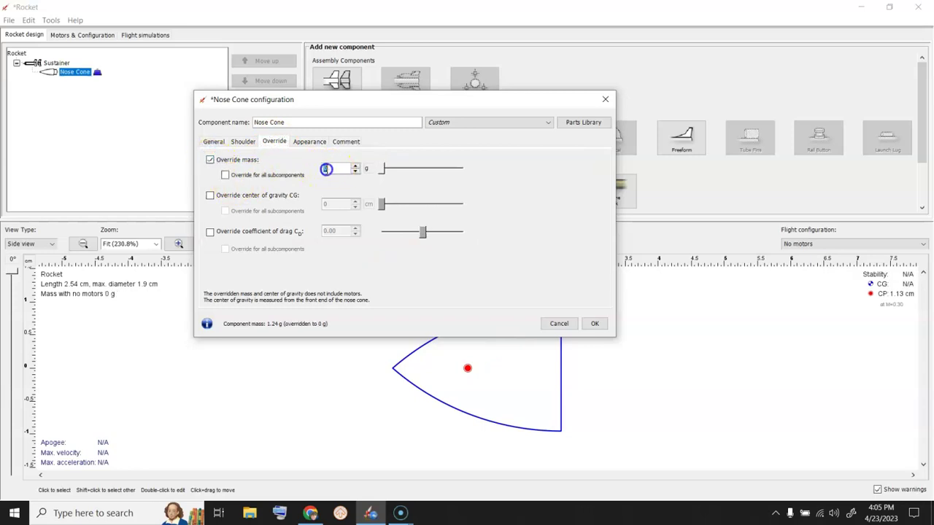
{"action": "type", "text": "6.6"}
{"action": "left_click", "coordinate": [594, 323]}
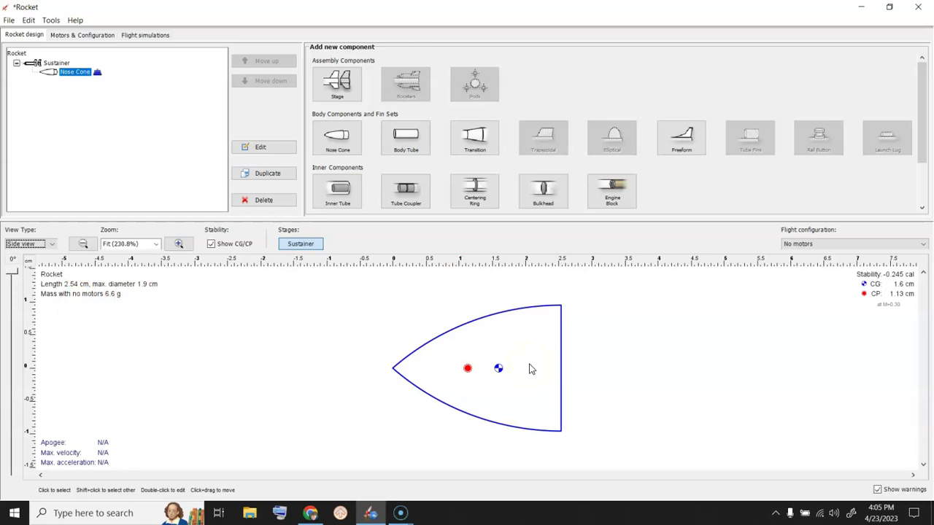
Step: Add a custom body tube behind the nose cone, 20 cm long with an automatic outer diameter
{"action": "left_click", "coordinate": [406, 144]}
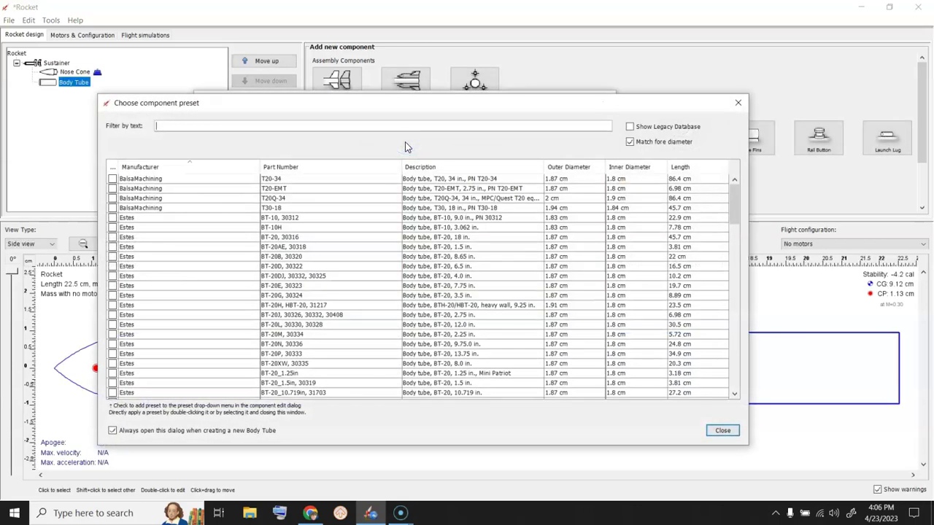
{"action": "left_click", "coordinate": [723, 431]}
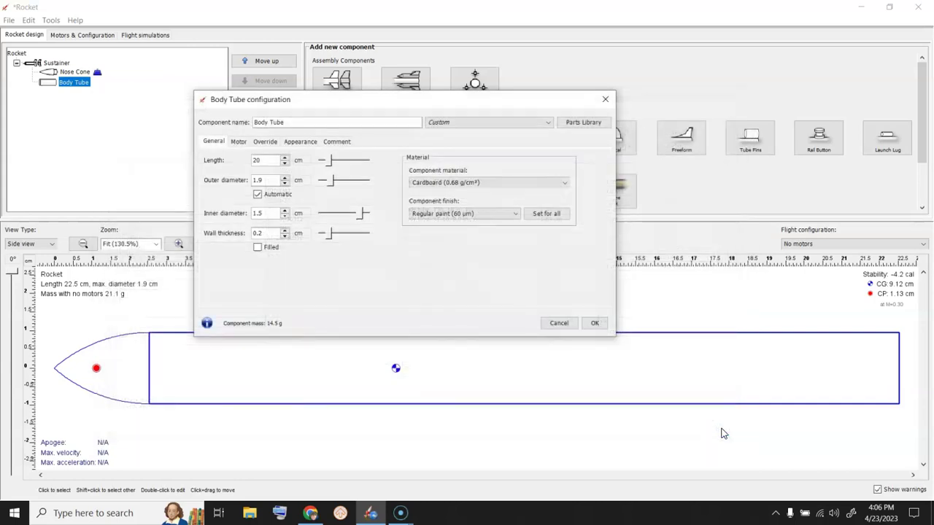
{"action": "left_click", "coordinate": [267, 179]}
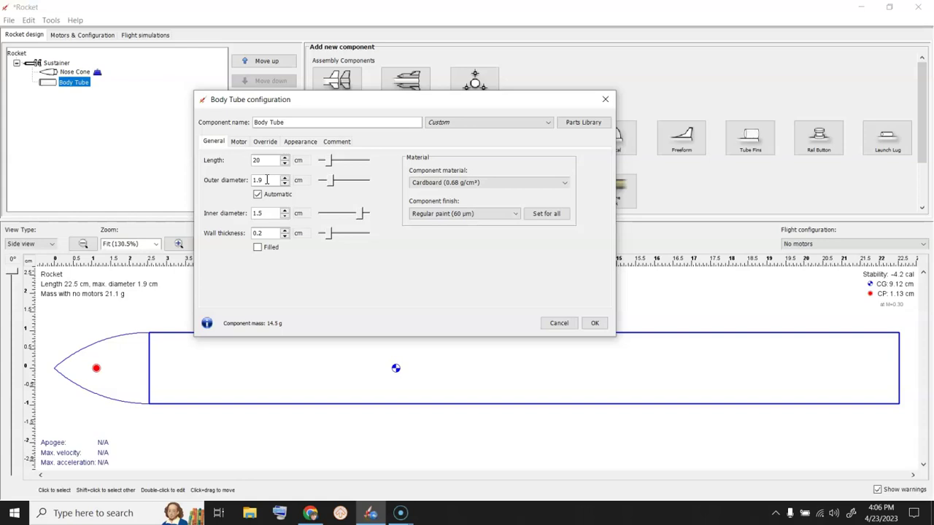
{"action": "left_click", "coordinate": [267, 161]}
{"action": "left_click", "coordinate": [268, 160]}
{"action": "left_click", "coordinate": [596, 324]}
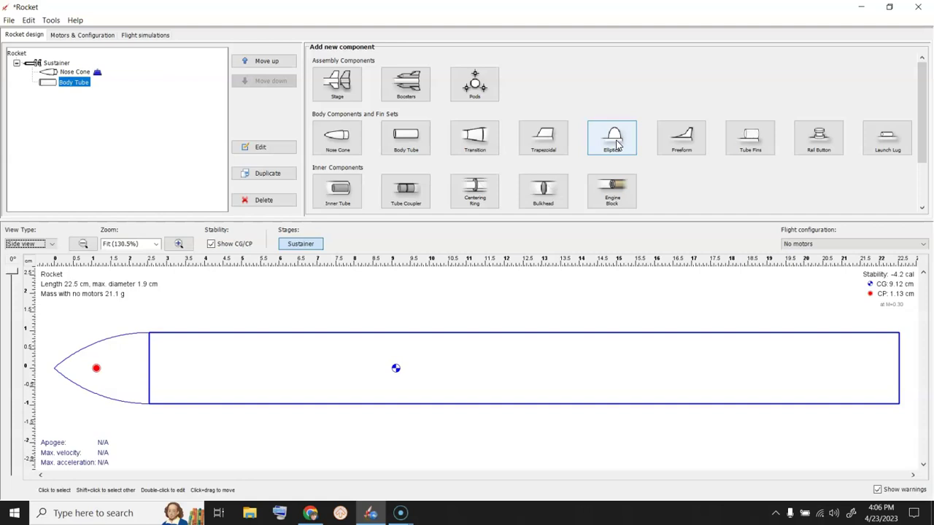
Step: Add a trapezoidal fin set to the body tube and set its number of fins to 4
{"action": "left_click", "coordinate": [543, 140]}
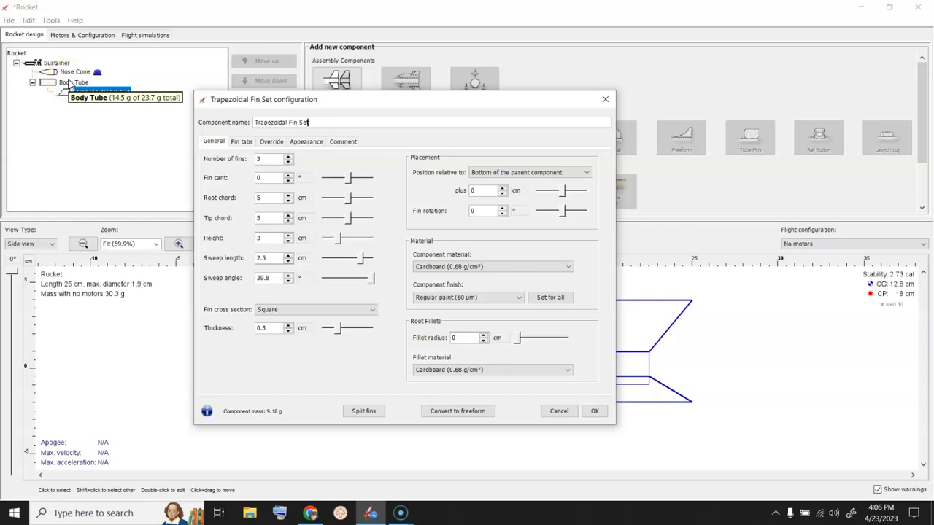
{"action": "left_click", "coordinate": [289, 156]}
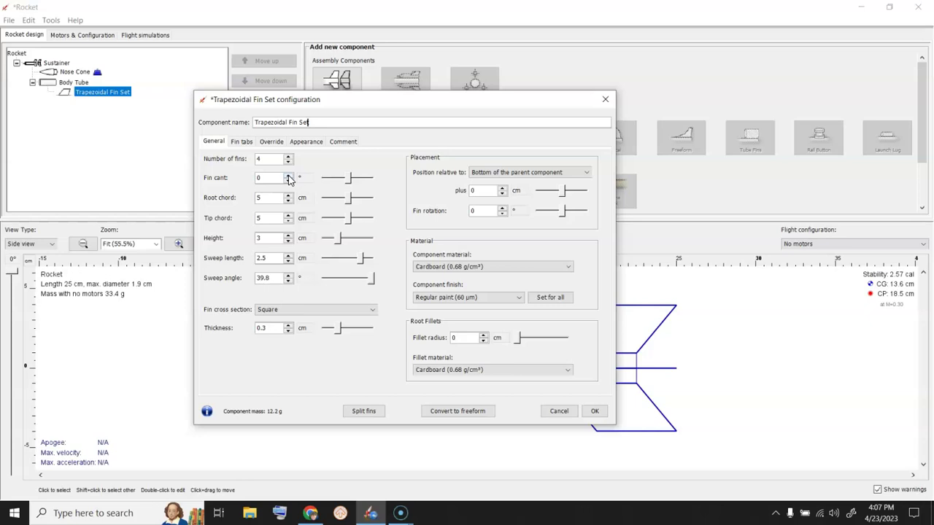
{"action": "left_click", "coordinate": [396, 102]}
{"action": "left_click_drag", "start_coordinate": [395, 102], "coordinate": [294, 85]}
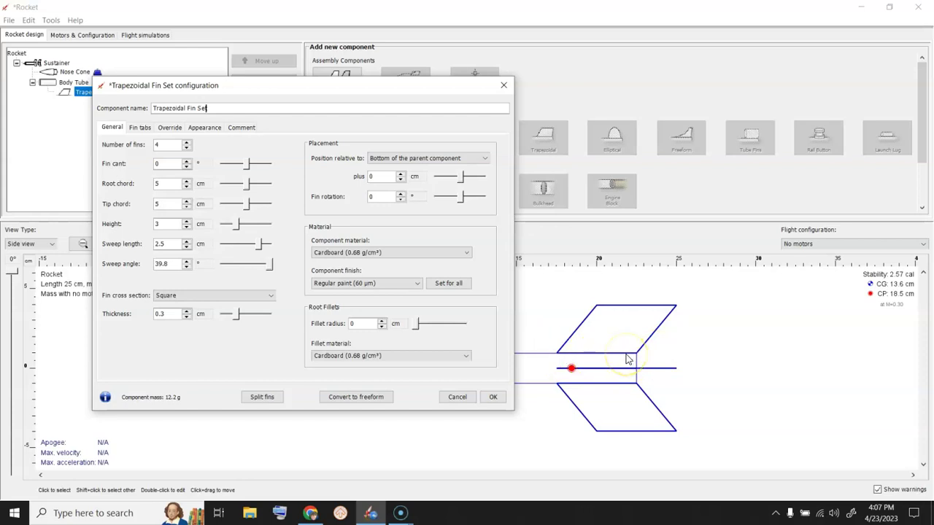
Step: Switch the fin set's root chord to inches and set it to 1.5 in
{"action": "left_click", "coordinate": [199, 183]}
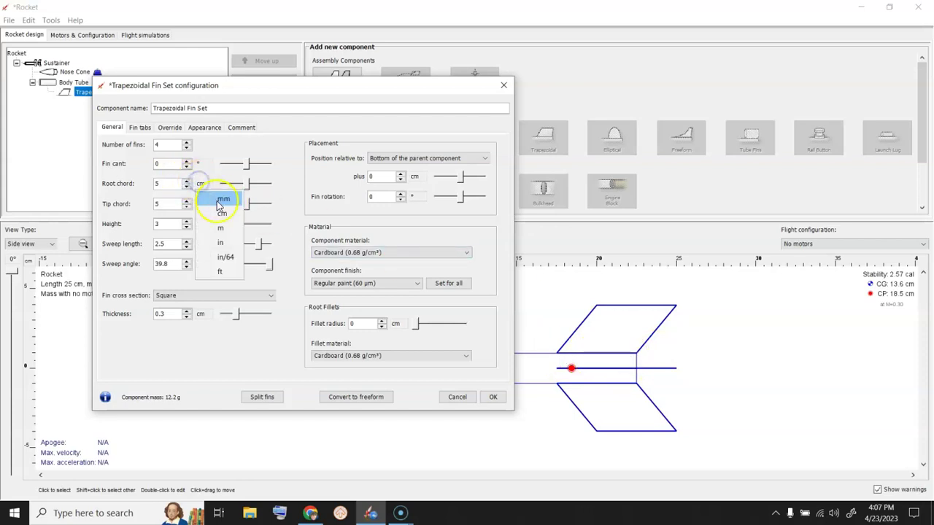
{"action": "left_click", "coordinate": [224, 241]}
{"action": "double_click", "coordinate": [171, 184]}
{"action": "type", "text": "1.5"}
{"action": "left_click", "coordinate": [175, 205]}
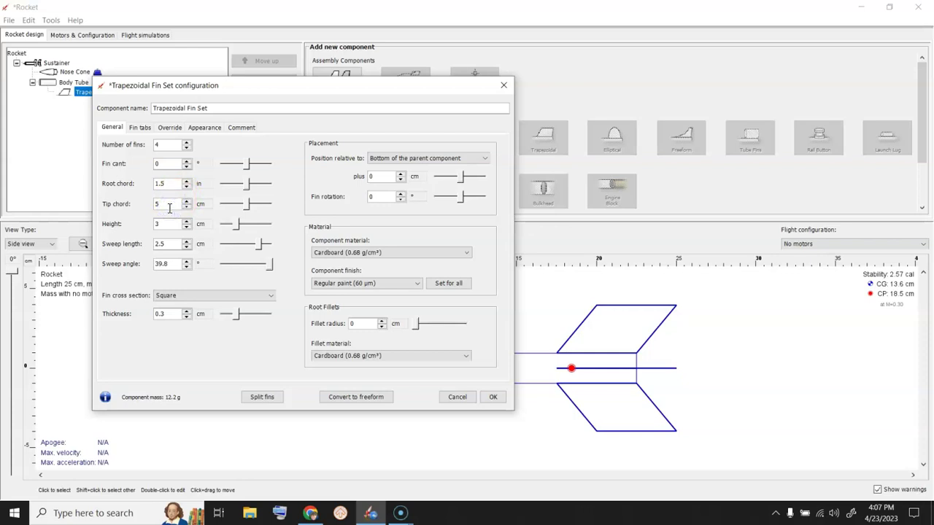
Step: Try a tip chord of 1.5 m on the fin set
{"action": "double_click", "coordinate": [160, 205]}
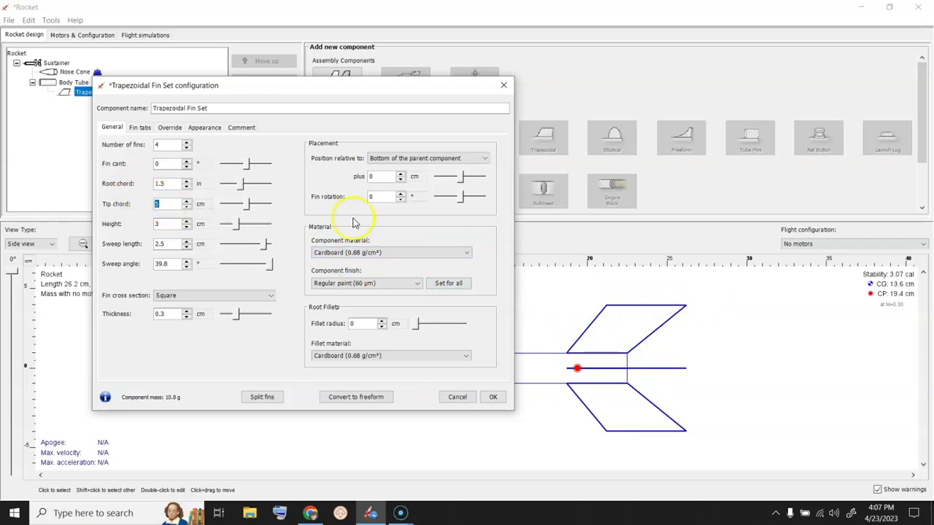
{"action": "left_click", "coordinate": [207, 208]}
{"action": "left_click", "coordinate": [222, 251]}
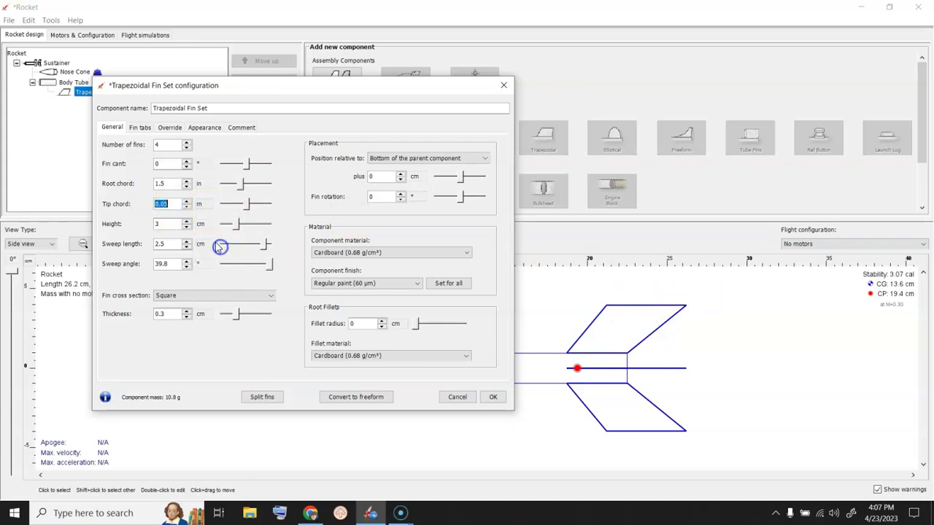
{"action": "type", "text": "1.5"}
{"action": "key", "text": "Return"}
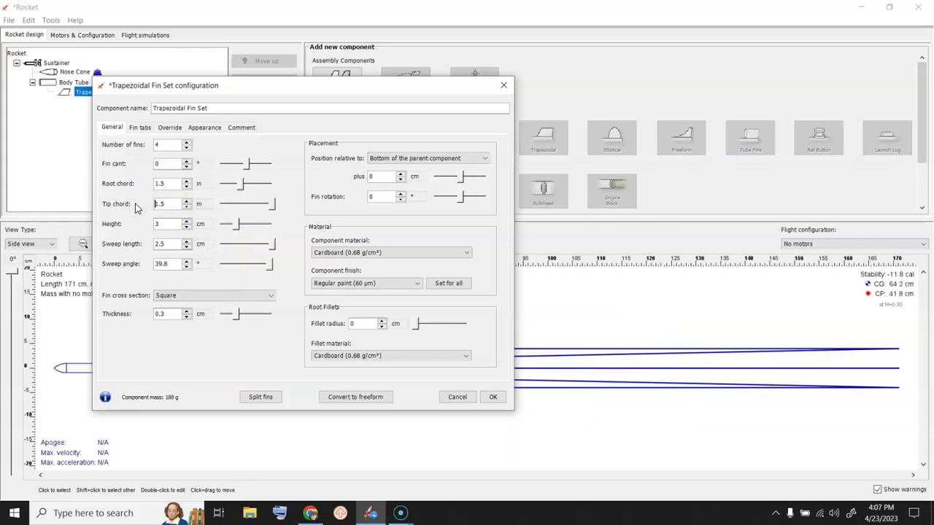
Step: Switch the fins' tip chord to inches and set it to 1.5 in
{"action": "left_click", "coordinate": [173, 204]}
{"action": "left_click", "coordinate": [197, 205]}
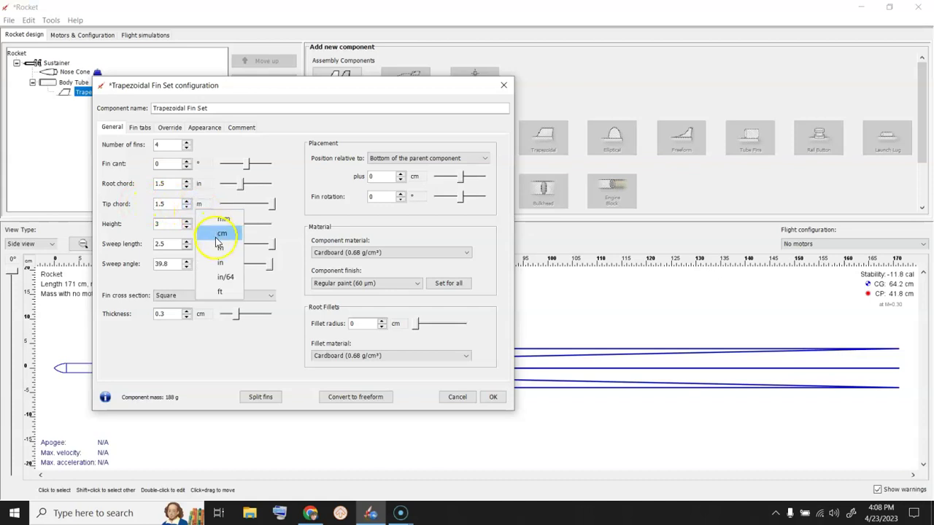
{"action": "left_click", "coordinate": [220, 261]}
{"action": "double_click", "coordinate": [168, 204]}
{"action": "type", "text": "1.5"}
{"action": "key", "text": "Return"}
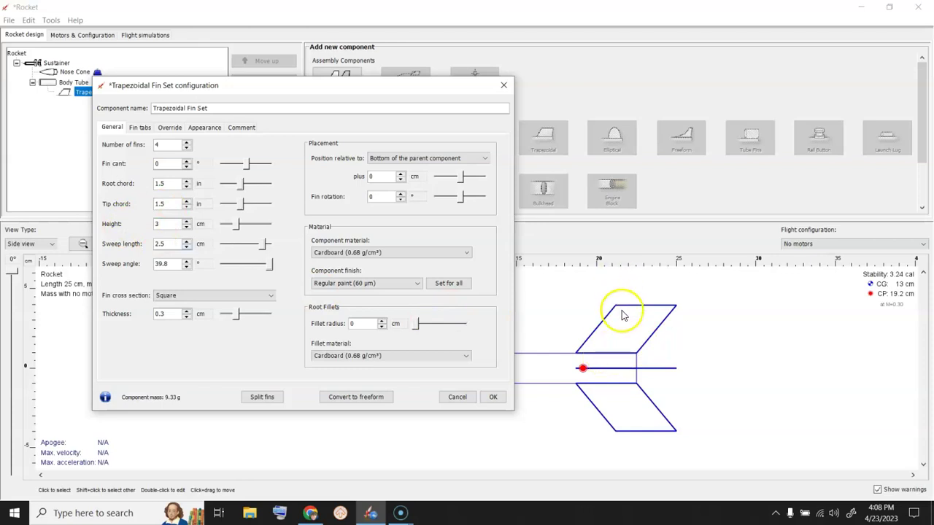
Step: Switch the fins' height to inches and set it to 1.5 in
{"action": "left_click", "coordinate": [202, 224]}
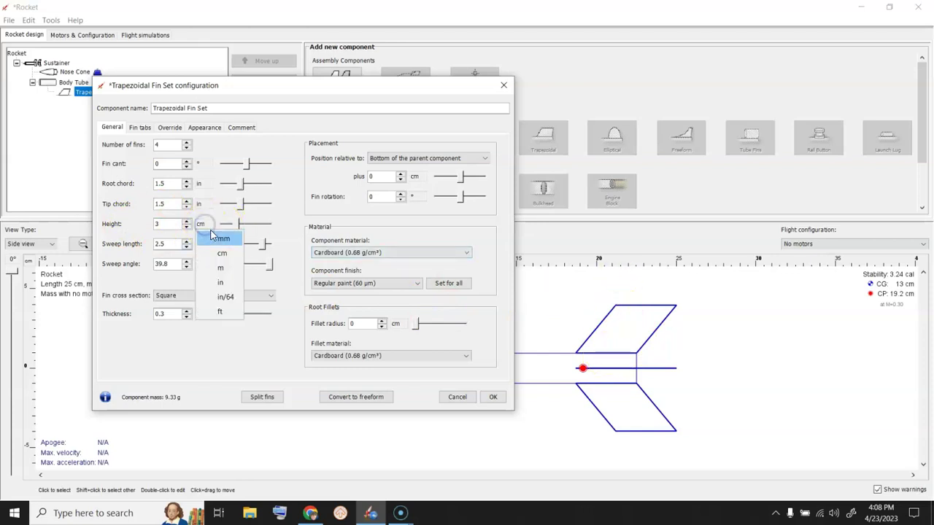
{"action": "left_click", "coordinate": [222, 281]}
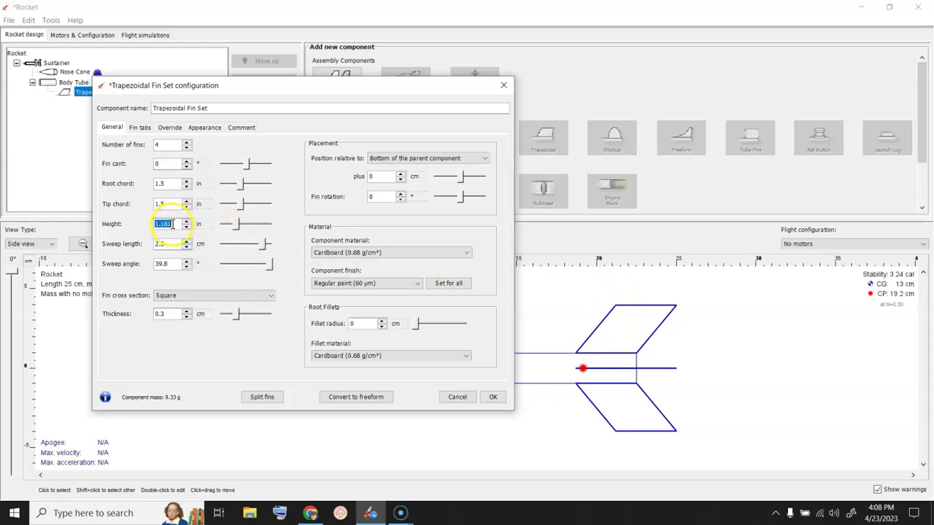
{"action": "left_click_drag", "start_coordinate": [159, 221], "coordinate": [174, 224]}
{"action": "type", "text": "1.5"}
{"action": "double_click", "coordinate": [162, 244]}
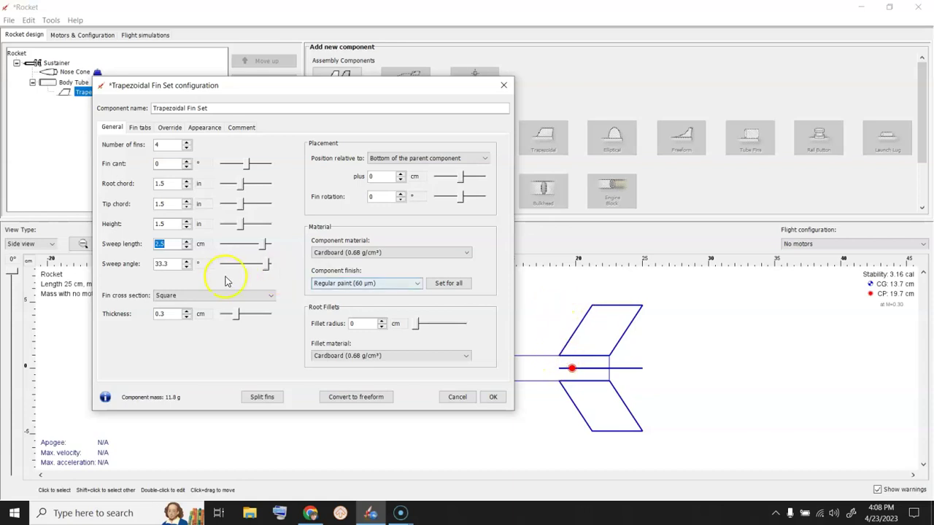
Step: Set the fins' sweep angle to 0° for a square fin outline
{"action": "double_click", "coordinate": [157, 264]}
{"action": "key", "text": "BackSpace"}
{"action": "type", "text": "0"}
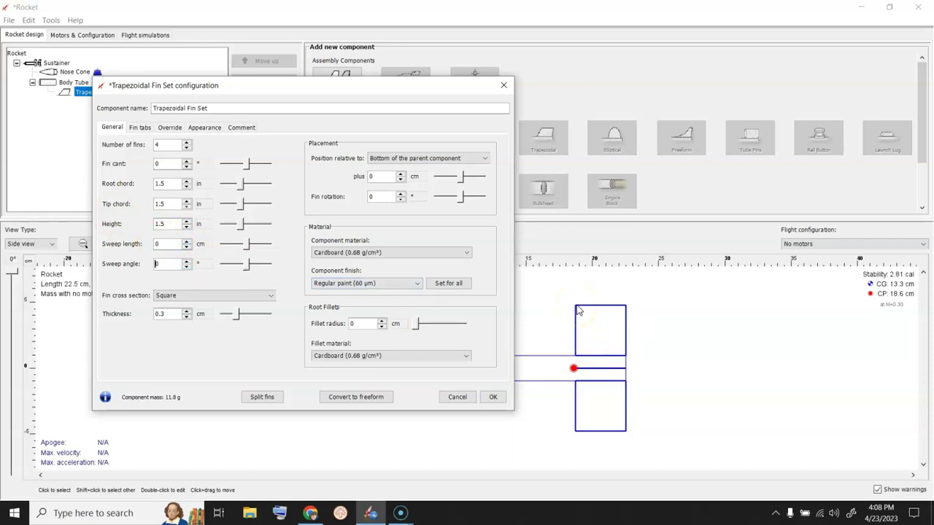
Step: Try a sweep length of 0.5 in on the fins and return it to 0
{"action": "double_click", "coordinate": [167, 243]}
{"action": "left_click", "coordinate": [200, 248]}
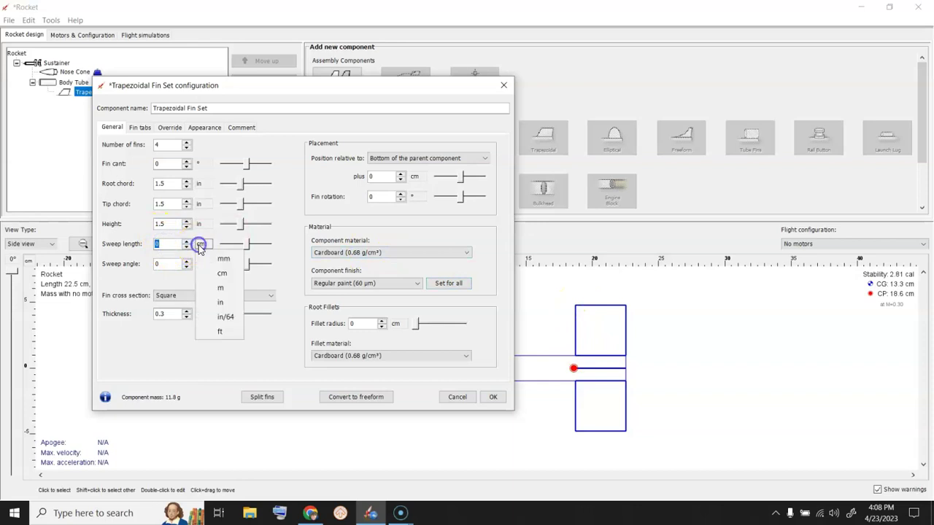
{"action": "left_click", "coordinate": [212, 300]}
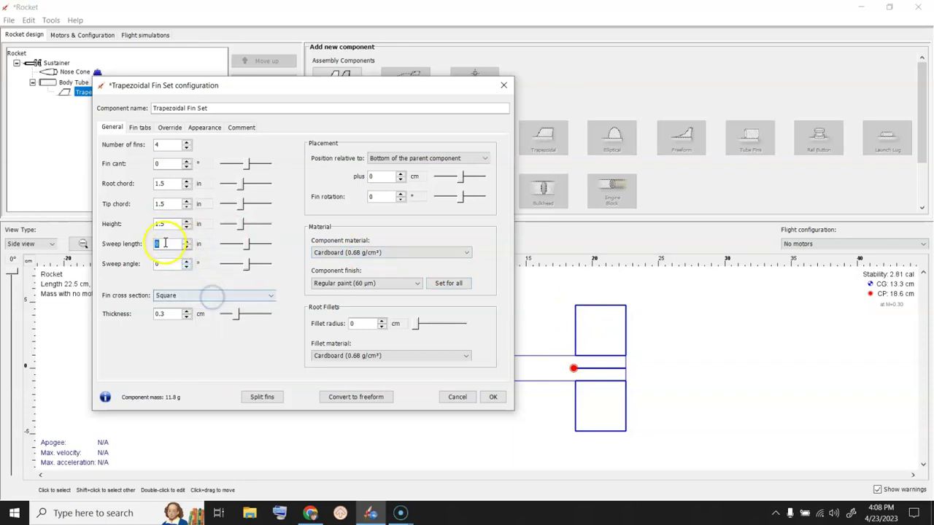
{"action": "type", "text": ".5"}
{"action": "key", "text": "Return"}
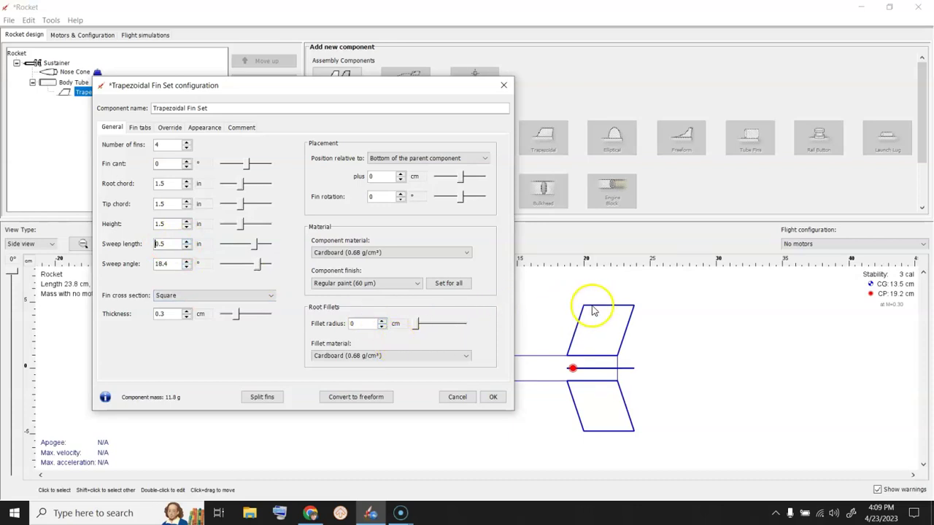
{"action": "left_click", "coordinate": [174, 243]}
{"action": "type", "text": "0"}
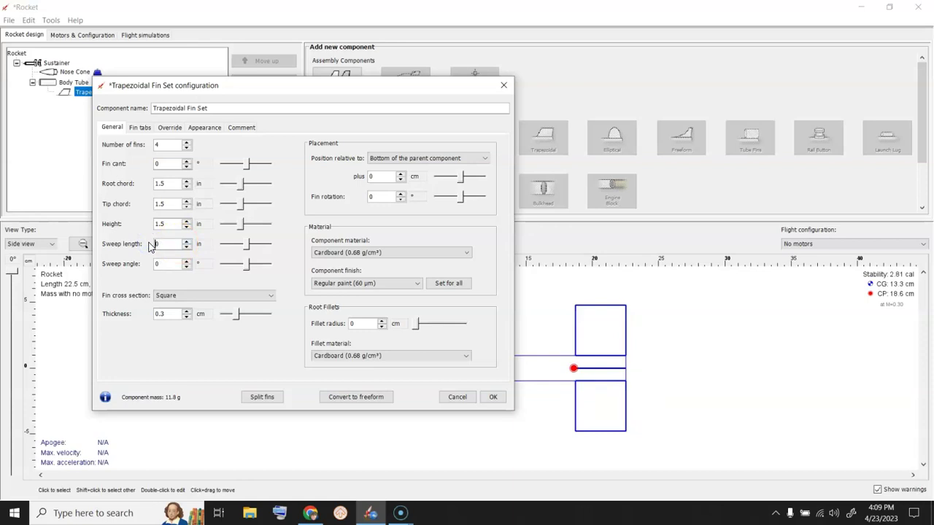
{"action": "left_click", "coordinate": [215, 271]}
Step: Set the fins' thickness to 0.02 in and accept the fin set configuration
{"action": "left_click", "coordinate": [121, 317]}
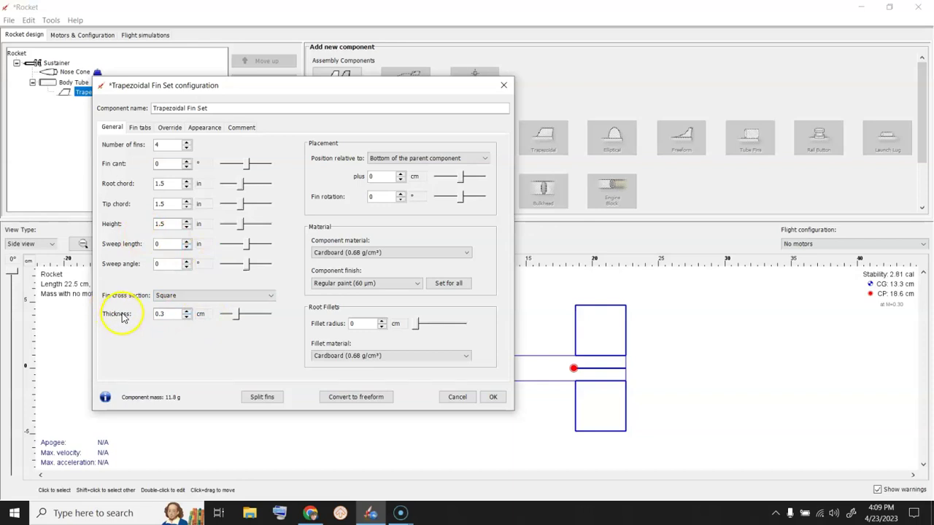
{"action": "left_click", "coordinate": [200, 314]}
{"action": "left_click", "coordinate": [219, 372]}
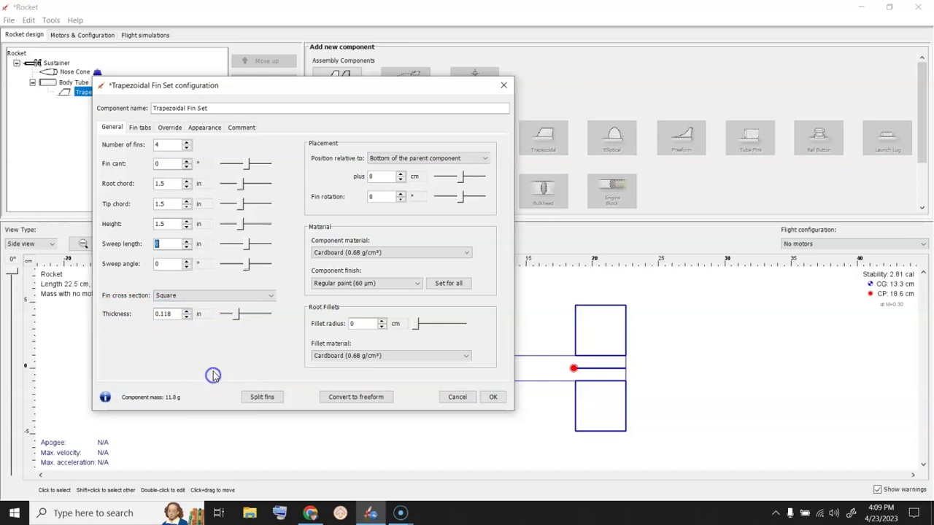
{"action": "double_click", "coordinate": [173, 316]}
{"action": "type", "text": "0.02"}
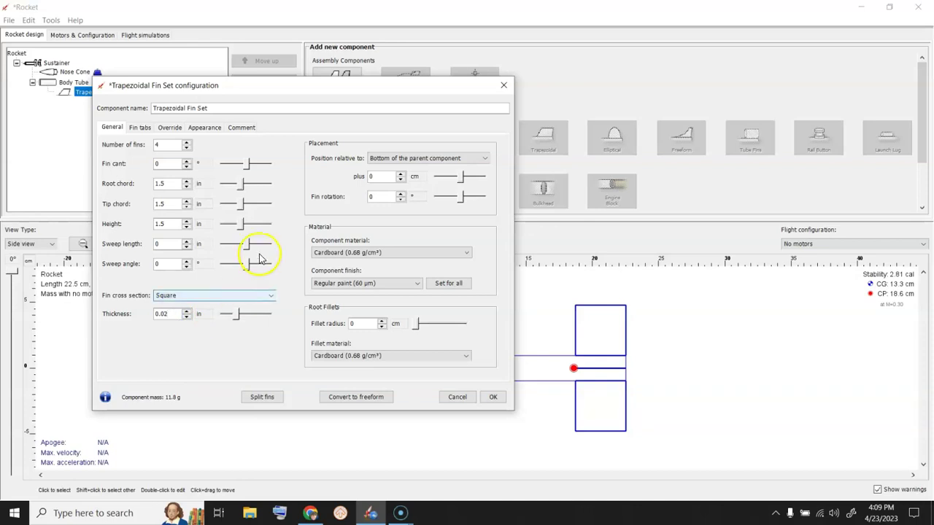
{"action": "left_click", "coordinate": [173, 338]}
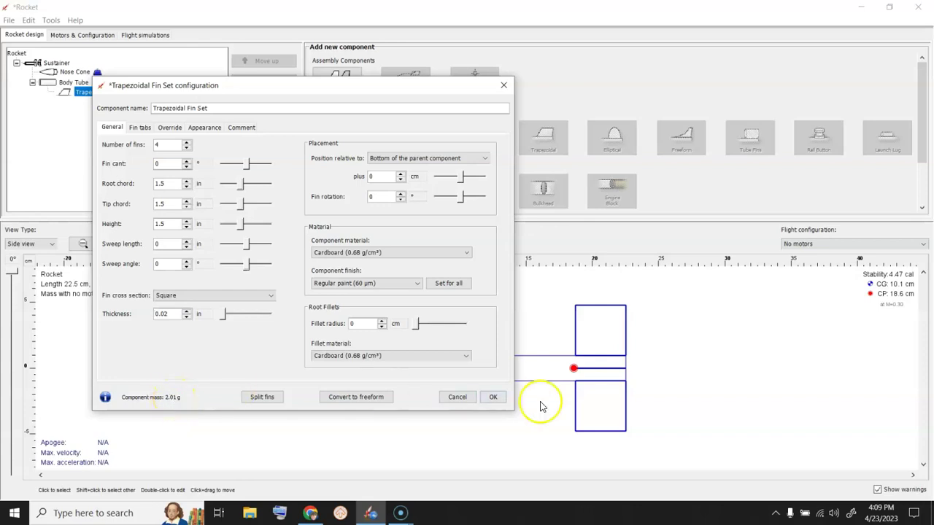
{"action": "left_click", "coordinate": [492, 397]}
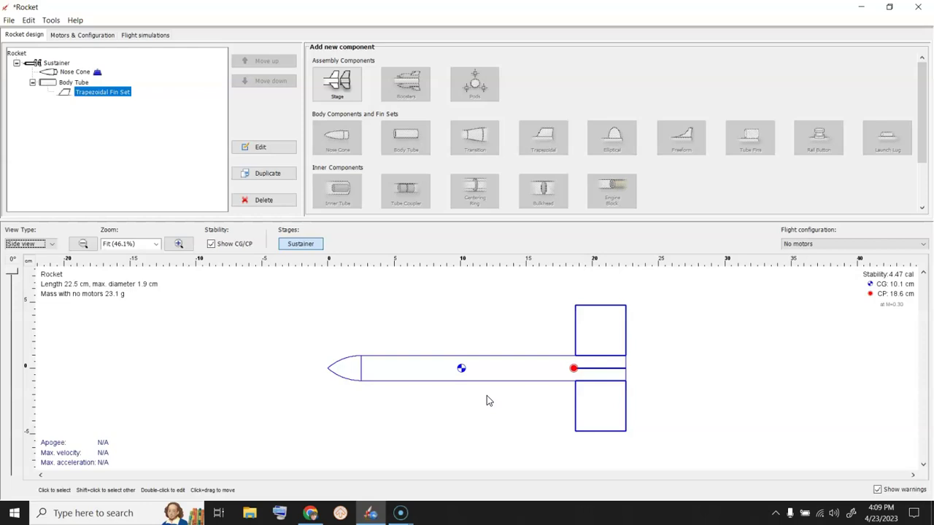
Step: Save the rocket design as EZ 3 in the Experimental folder
{"action": "key", "text": "ctrl+s"}
{"action": "type", "text": "E"}
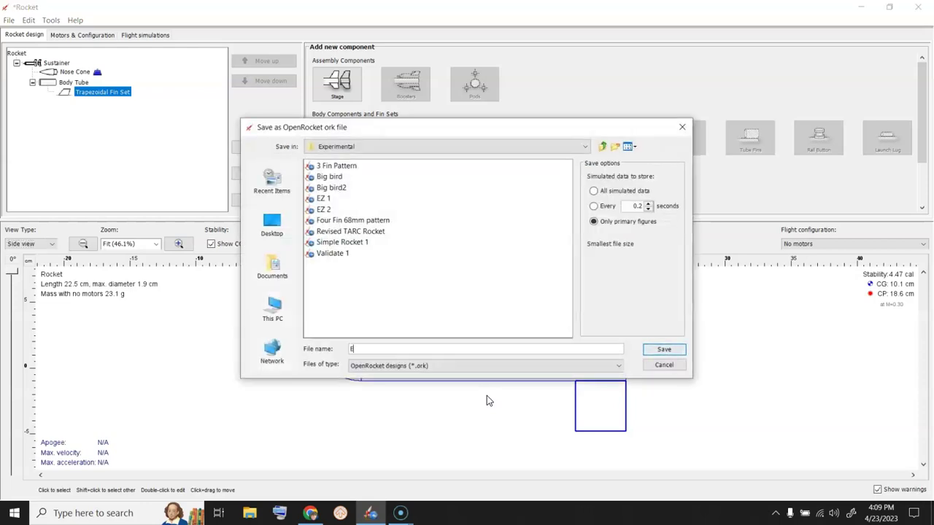
{"action": "type", "text": "Z 3"}
{"action": "key", "text": "Return"}
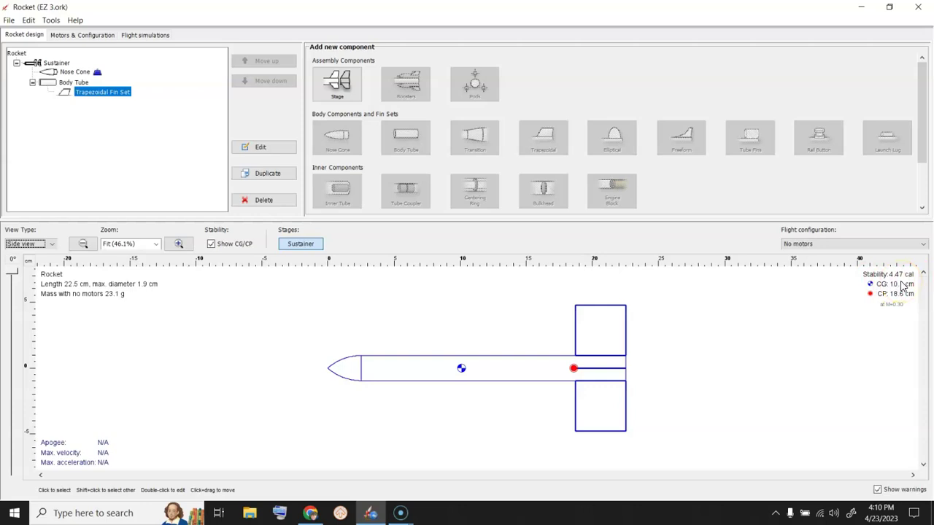
Step: Make the body tube a motor mount and add a new motor configuration, leaving its motor unselected
{"action": "left_click", "coordinate": [97, 37]}
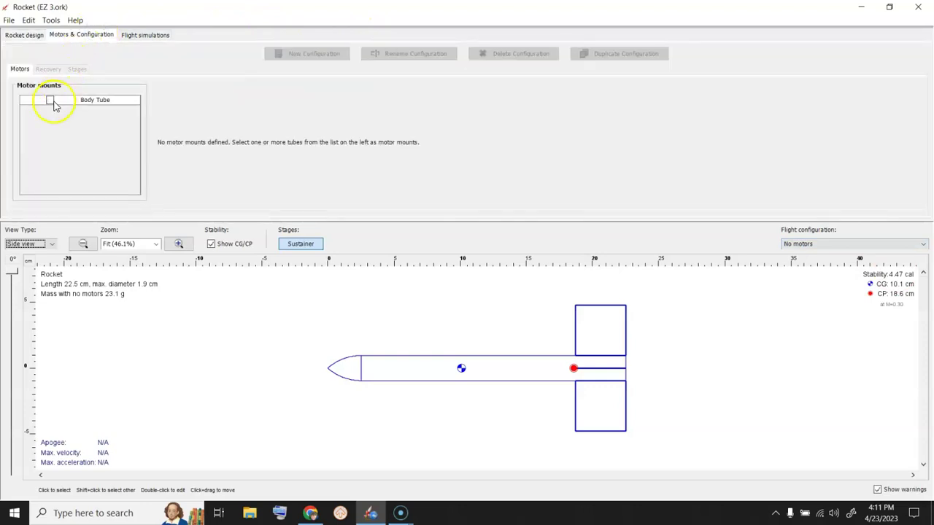
{"action": "left_click", "coordinate": [49, 101]}
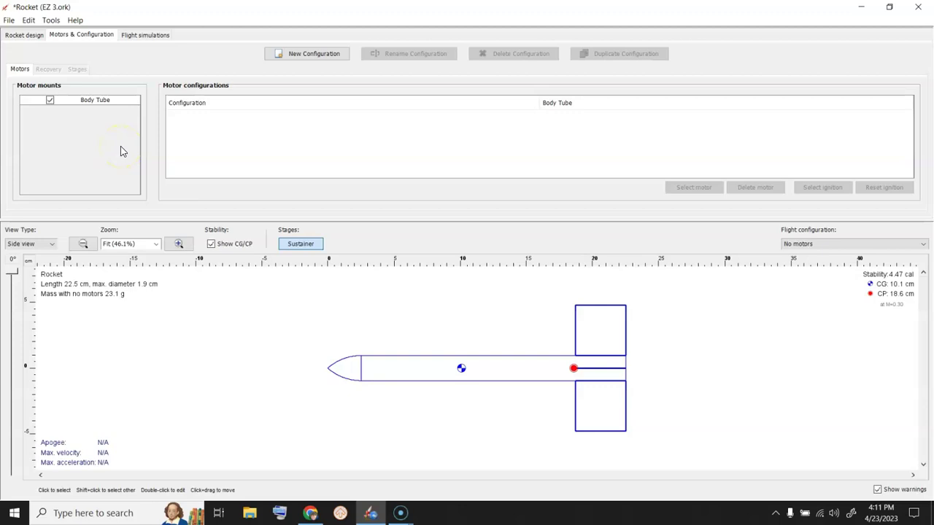
{"action": "left_click", "coordinate": [299, 57]}
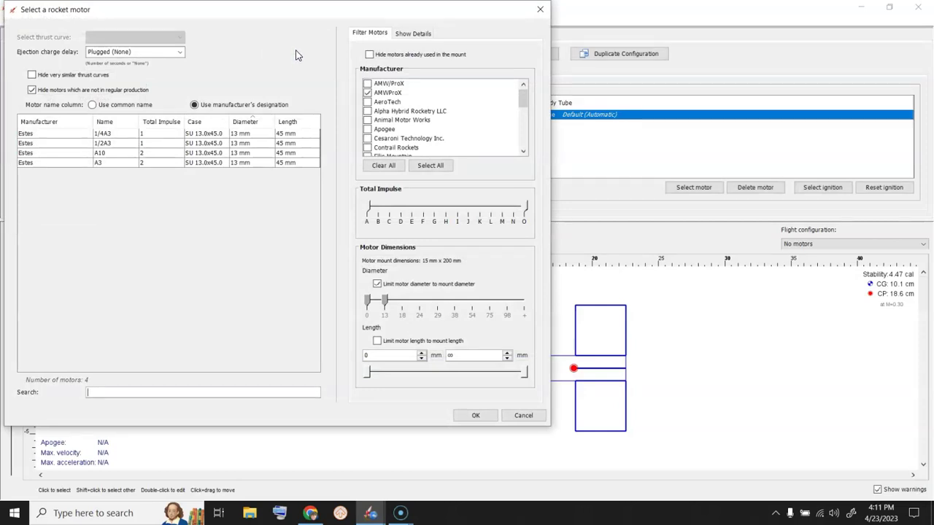
{"action": "left_click", "coordinate": [458, 308]}
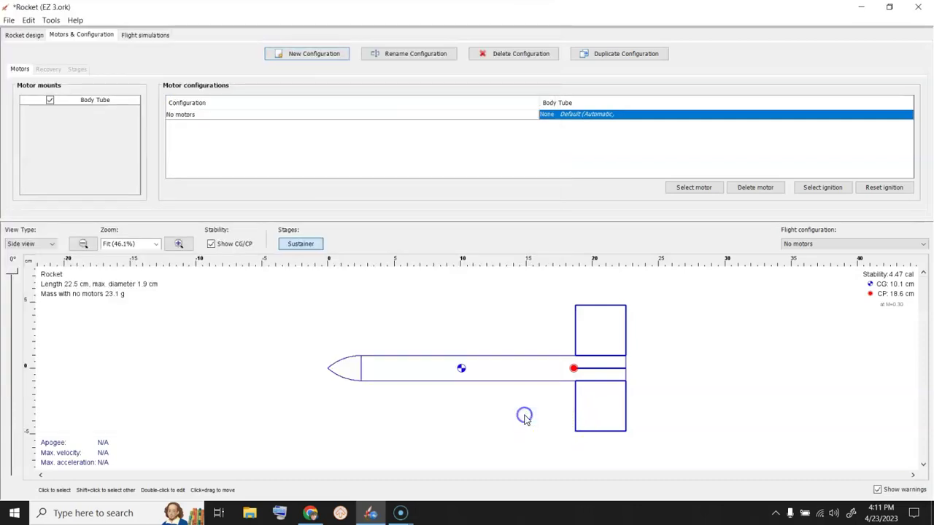
{"action": "left_click", "coordinate": [524, 416]}
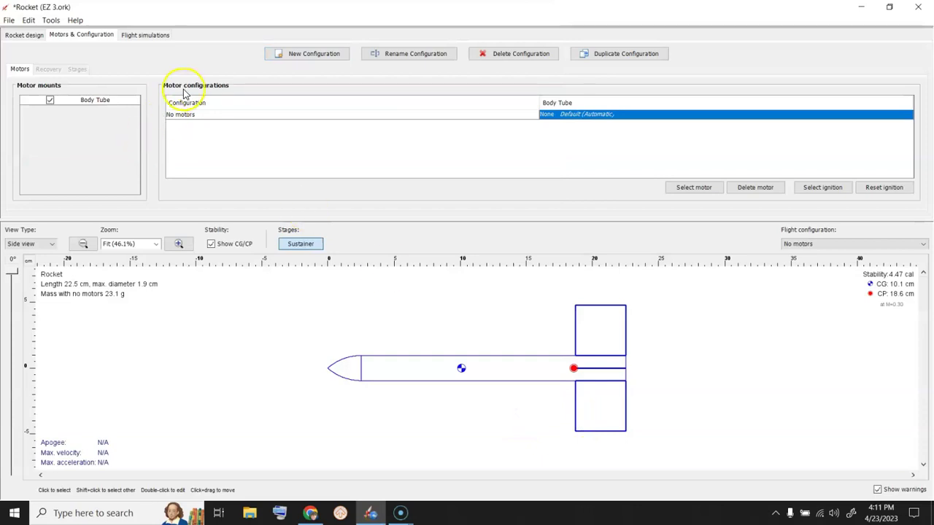
Step: Set the body tube's inner diameter to 18 mm and accept the body tube configuration
{"action": "left_click", "coordinate": [19, 35]}
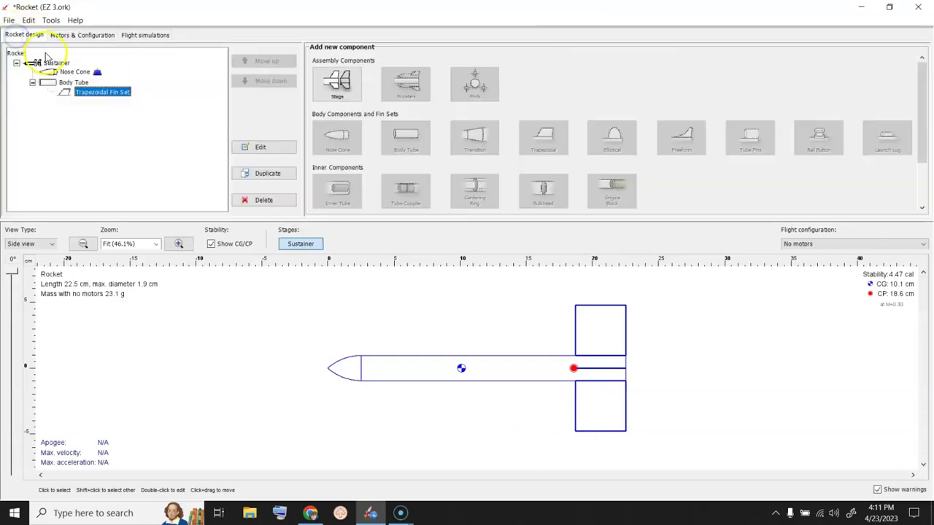
{"action": "left_click", "coordinate": [58, 84]}
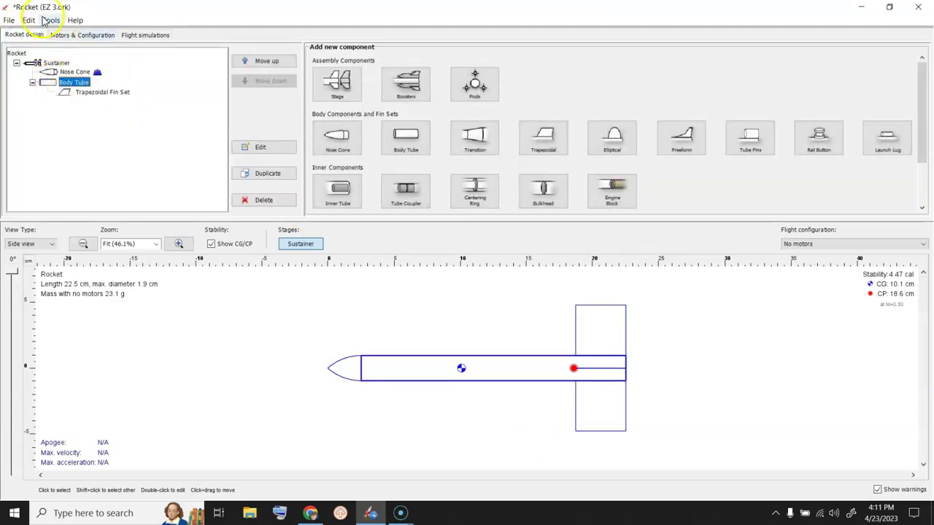
{"action": "double_click", "coordinate": [43, 84]}
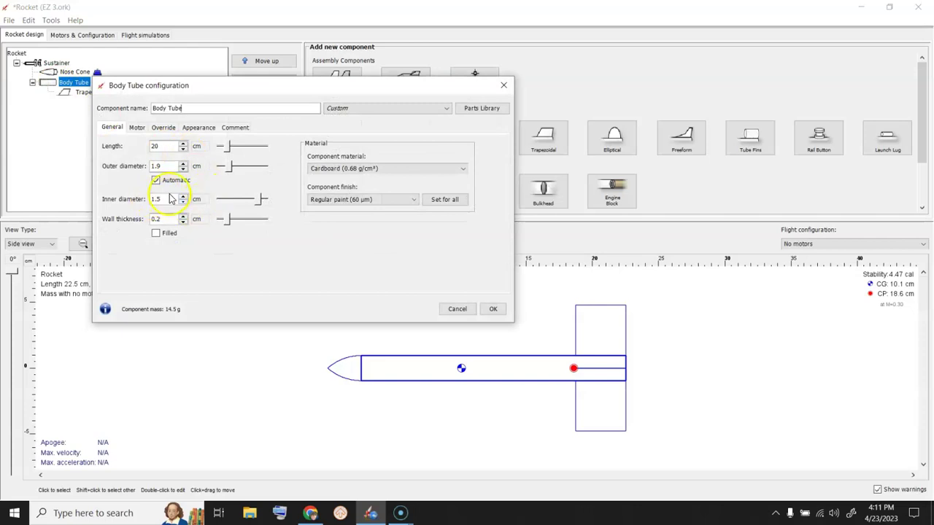
{"action": "left_click", "coordinate": [198, 200]}
{"action": "left_click", "coordinate": [219, 213]}
{"action": "left_click", "coordinate": [149, 199]}
{"action": "double_click", "coordinate": [150, 200]}
{"action": "type", "text": "18"}
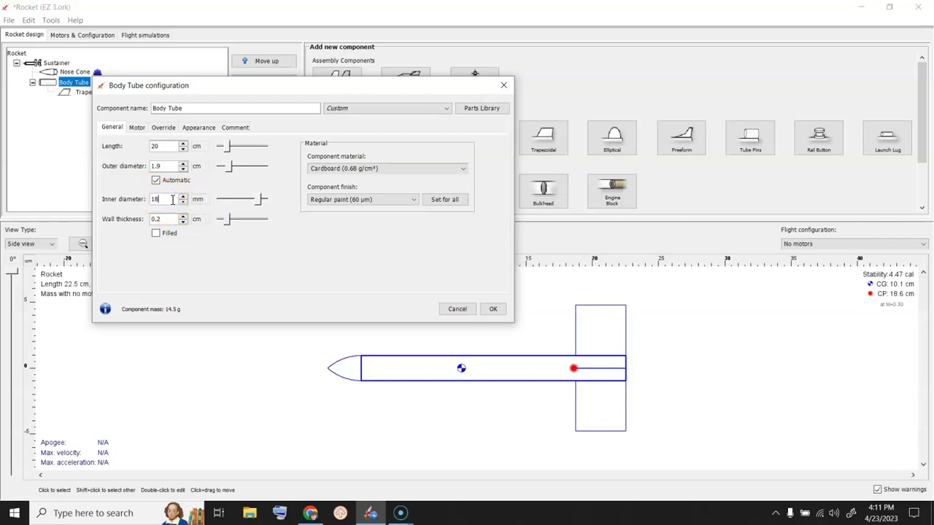
{"action": "key", "text": "Return"}
{"action": "left_click", "coordinate": [179, 165]}
{"action": "left_click", "coordinate": [166, 211]}
{"action": "left_click", "coordinate": [493, 309]}
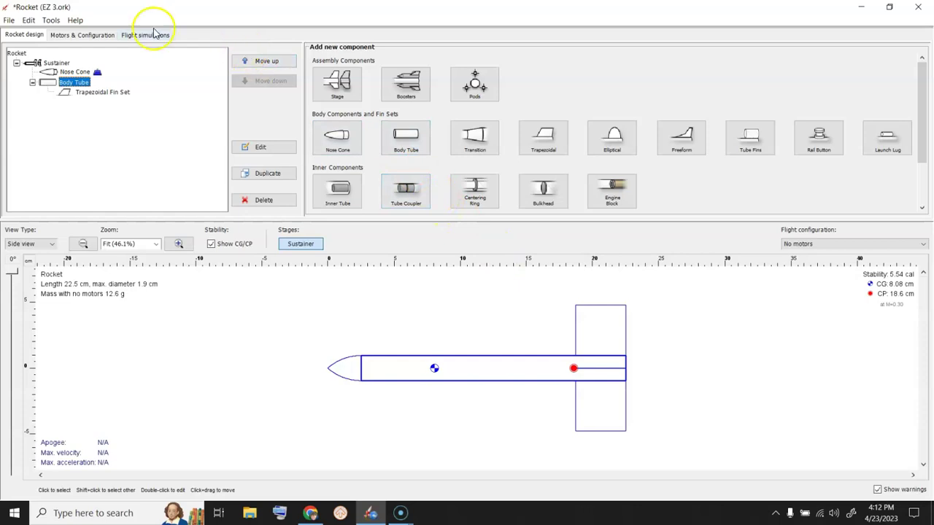
Step: Assign the Estes A8 motor with an ejection charge delay of 3 to the body tube and save the design
{"action": "left_click", "coordinate": [87, 37]}
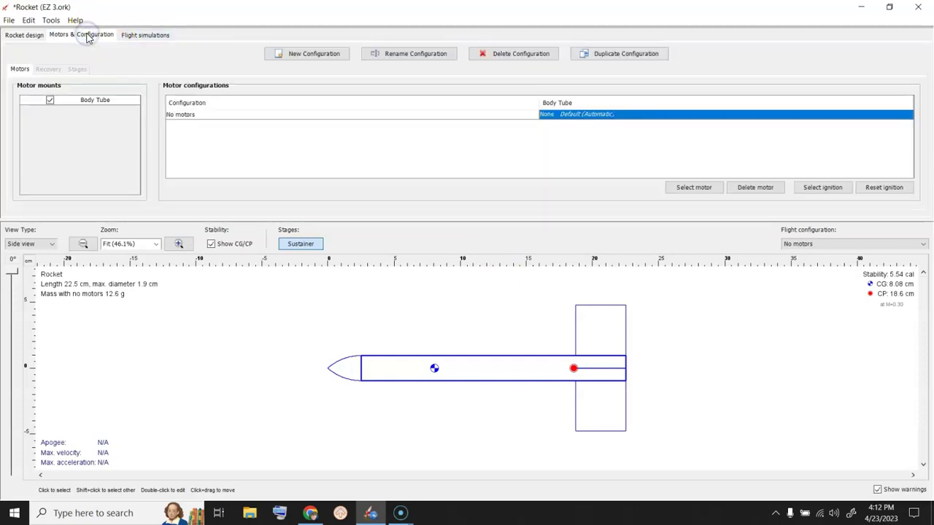
{"action": "double_click", "coordinate": [577, 115]}
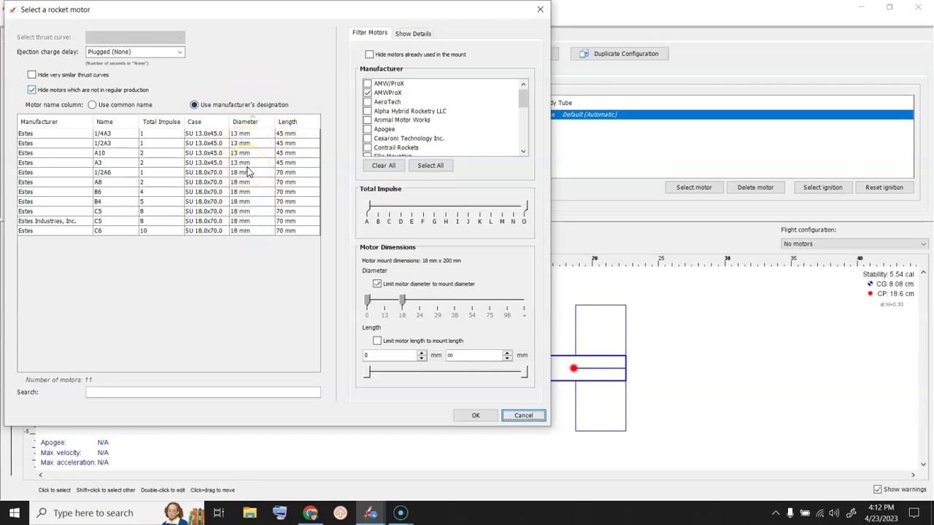
{"action": "left_click", "coordinate": [32, 183]}
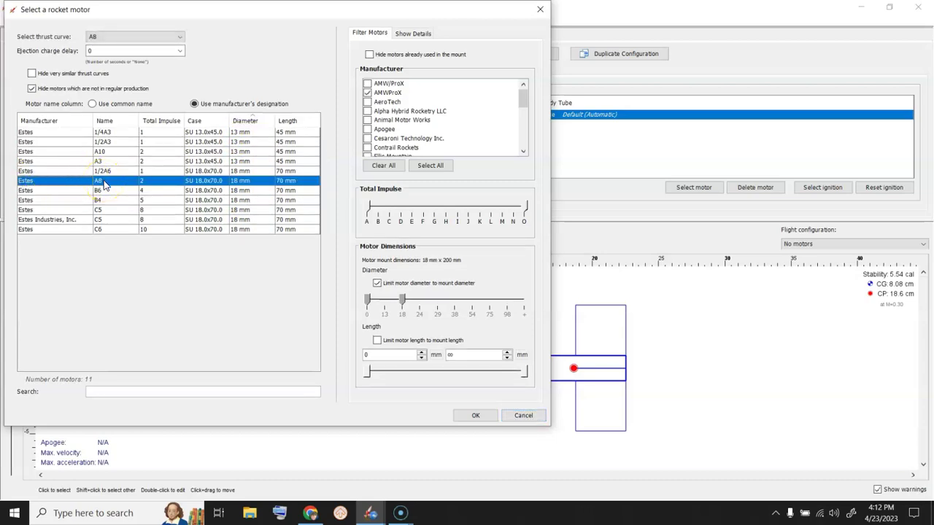
{"action": "left_click", "coordinate": [179, 53]}
{"action": "left_click", "coordinate": [163, 70]}
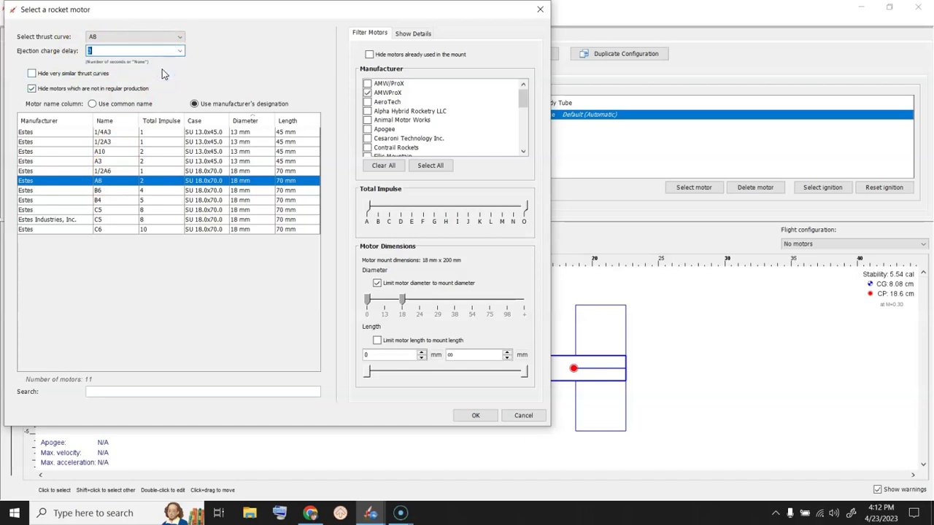
{"action": "left_click", "coordinate": [478, 416]}
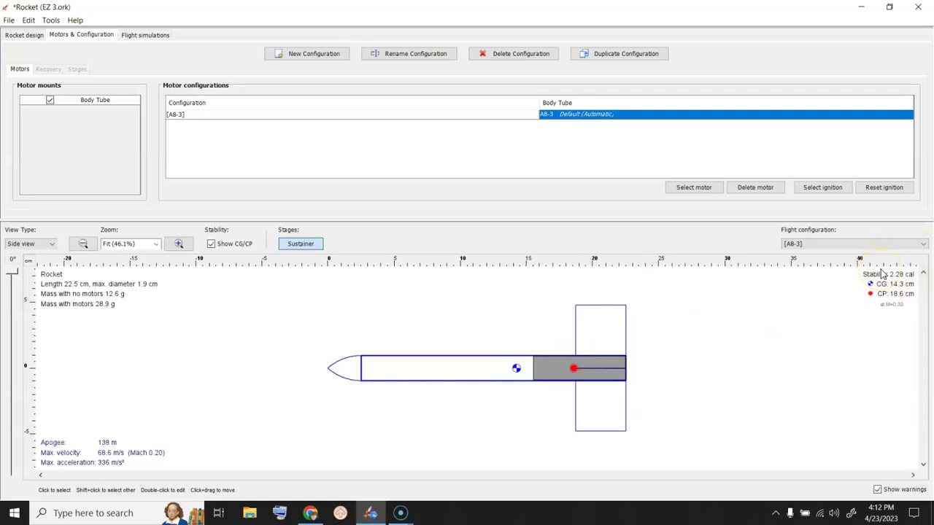
{"action": "key", "text": "ctrl+s"}
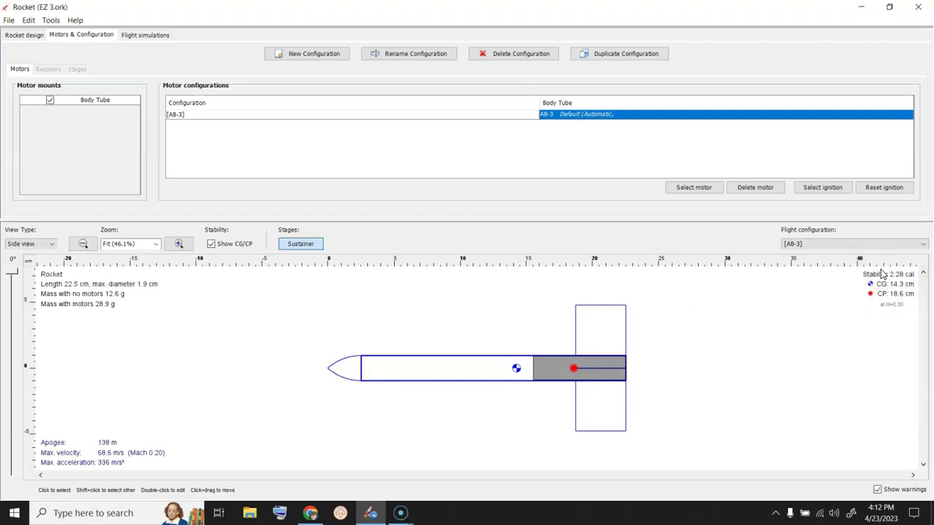
Step: Plot Simulation 1's vertical motion versus time with altitude in feet and examine the altitude curve around apogee
{"action": "left_click", "coordinate": [145, 37]}
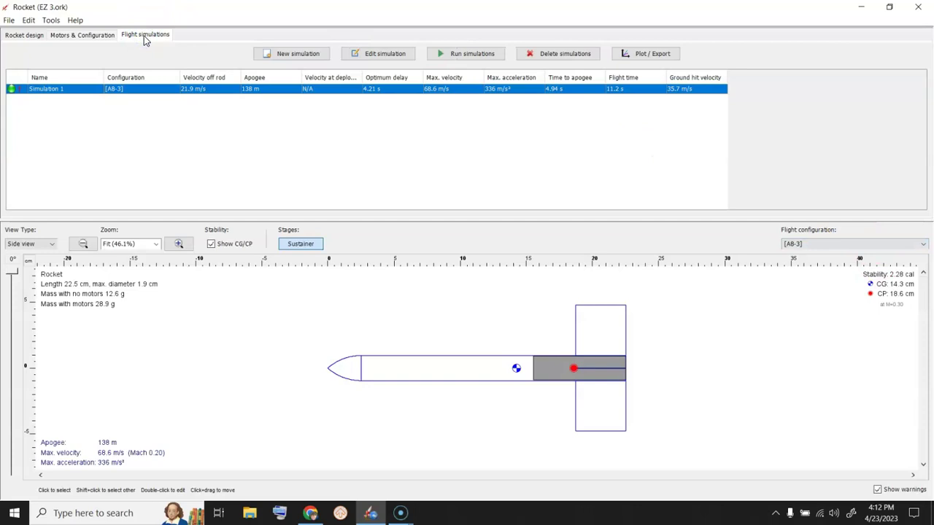
{"action": "double_click", "coordinate": [43, 90]}
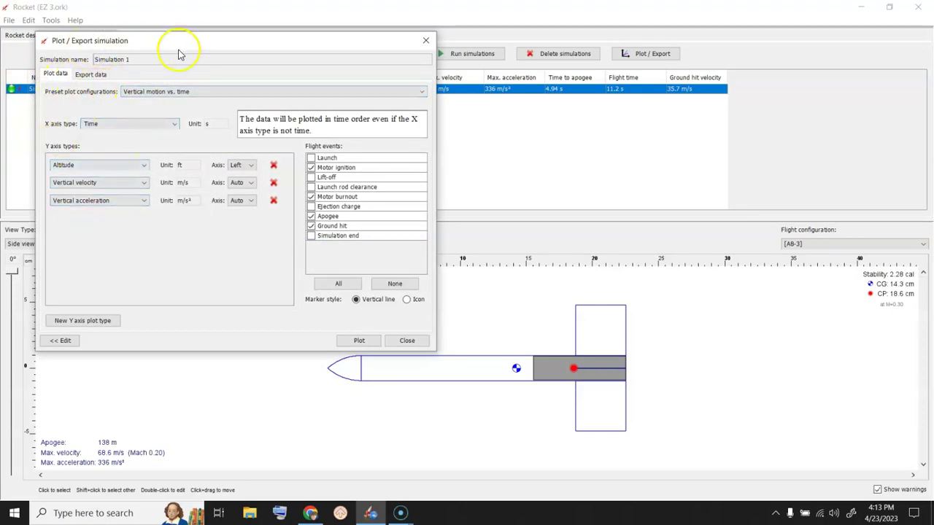
{"action": "left_click", "coordinate": [186, 167]}
{"action": "left_click", "coordinate": [197, 180]}
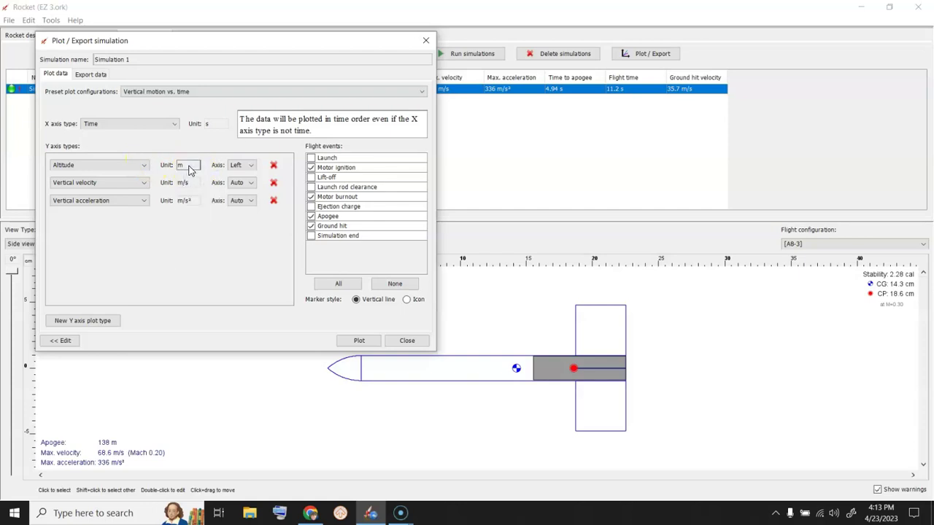
{"action": "left_click", "coordinate": [188, 166]}
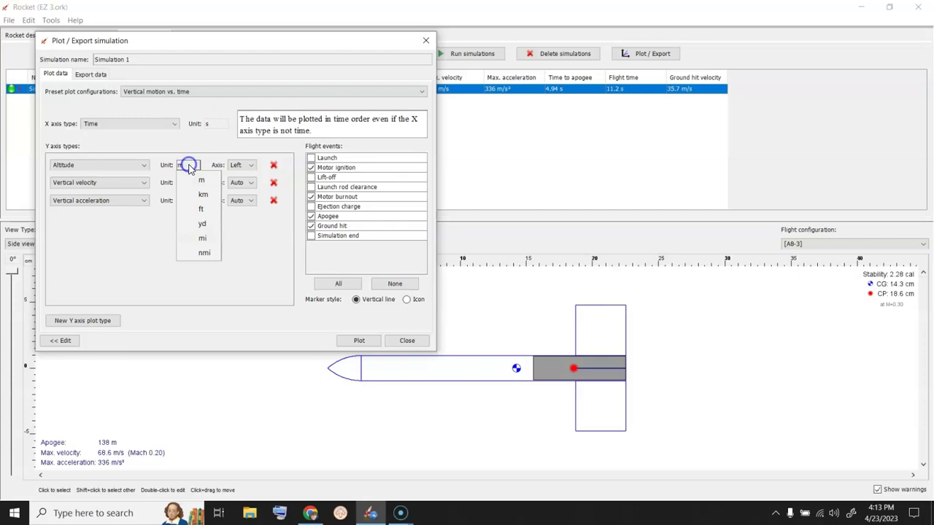
{"action": "left_click", "coordinate": [202, 210]}
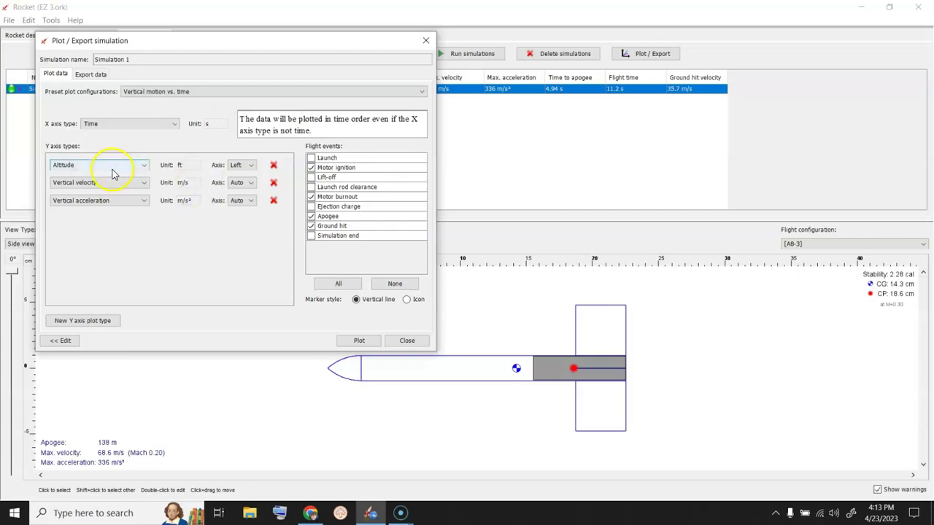
{"action": "left_click", "coordinate": [358, 341]}
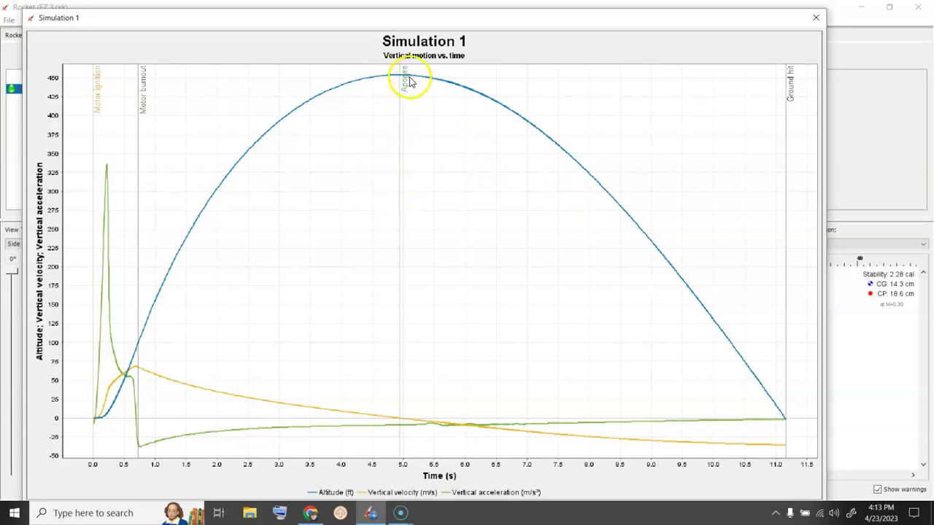
{"action": "mouse_move", "coordinate": [403, 79]}
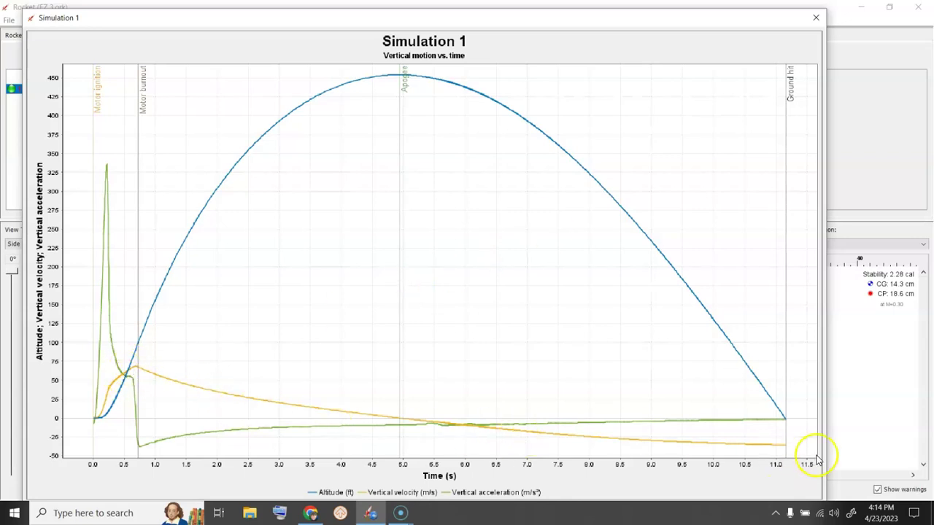
{"action": "left_click", "coordinate": [815, 20]}
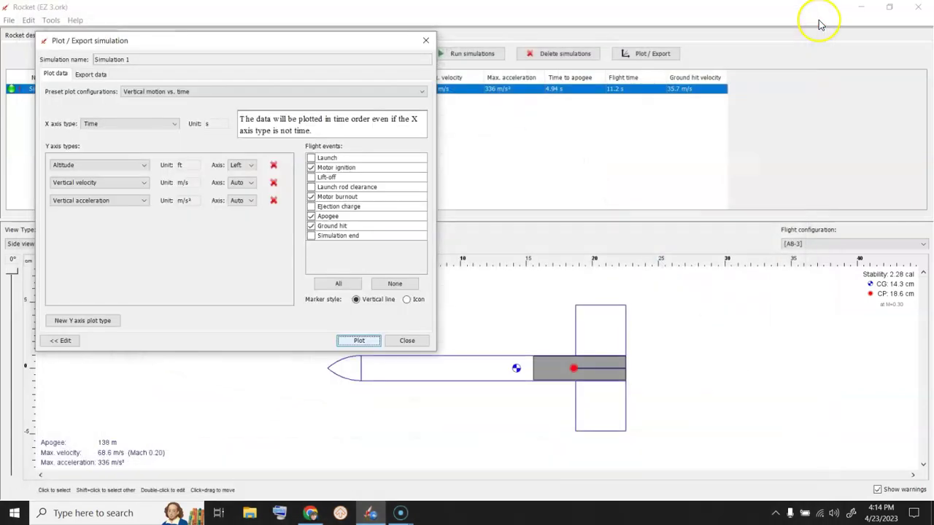
{"action": "left_click", "coordinate": [409, 340]}
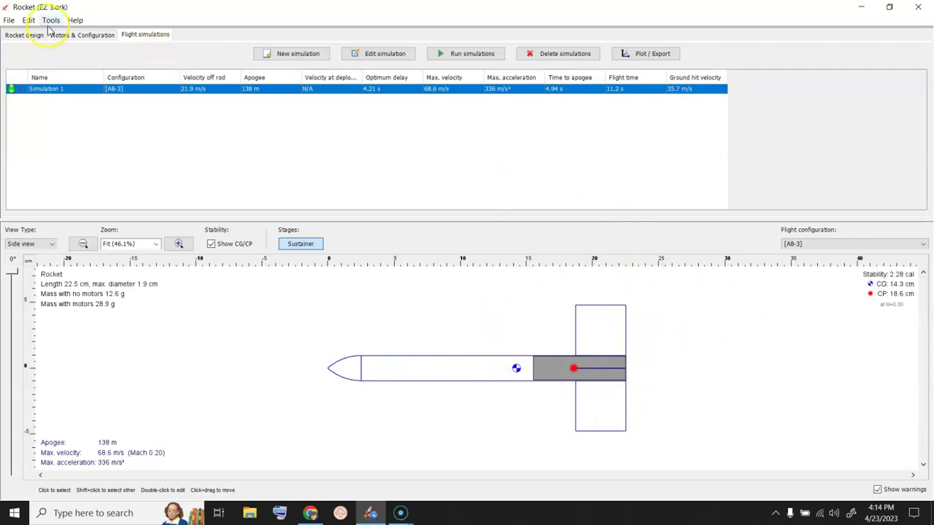
Step: Add a shock cord inside the body tube with a packed diameter of 1.4 cm
{"action": "left_click", "coordinate": [22, 35]}
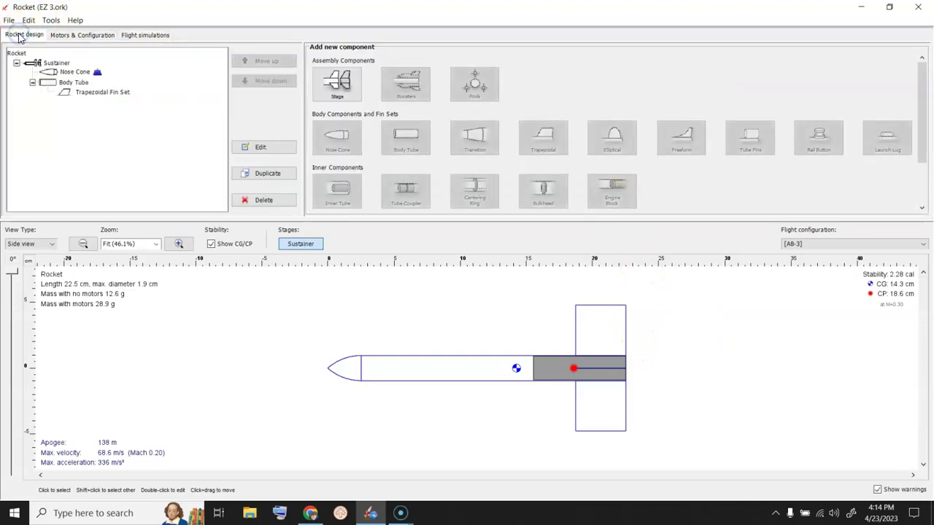
{"action": "left_click", "coordinate": [44, 84]}
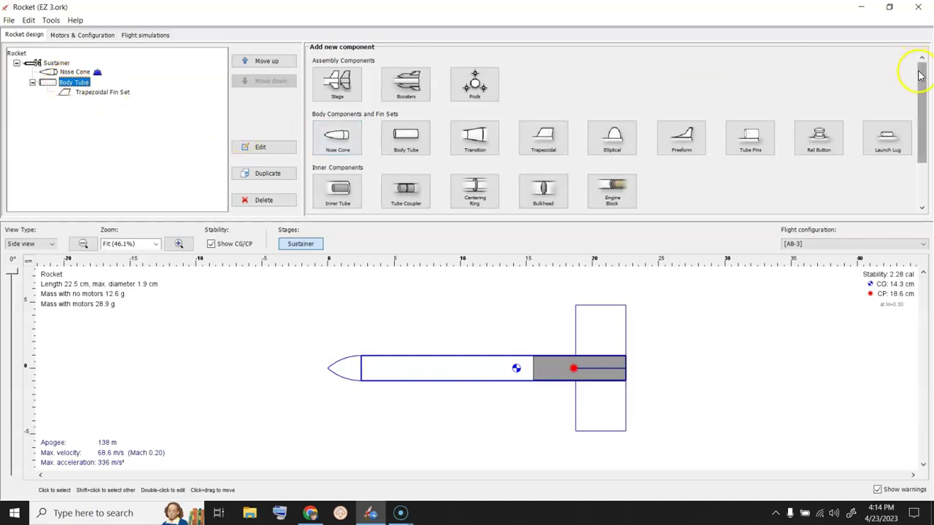
{"action": "left_click_drag", "start_coordinate": [919, 73], "coordinate": [919, 109]}
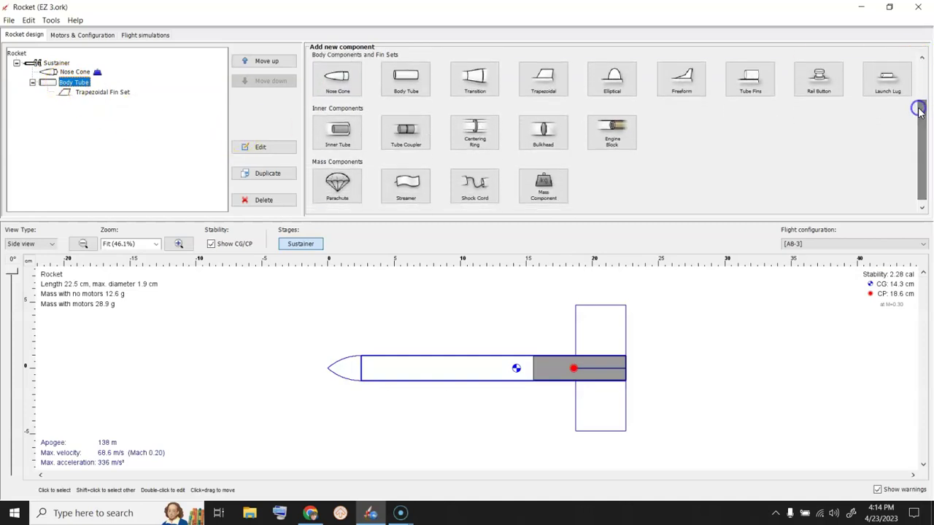
{"action": "left_click", "coordinate": [491, 182]}
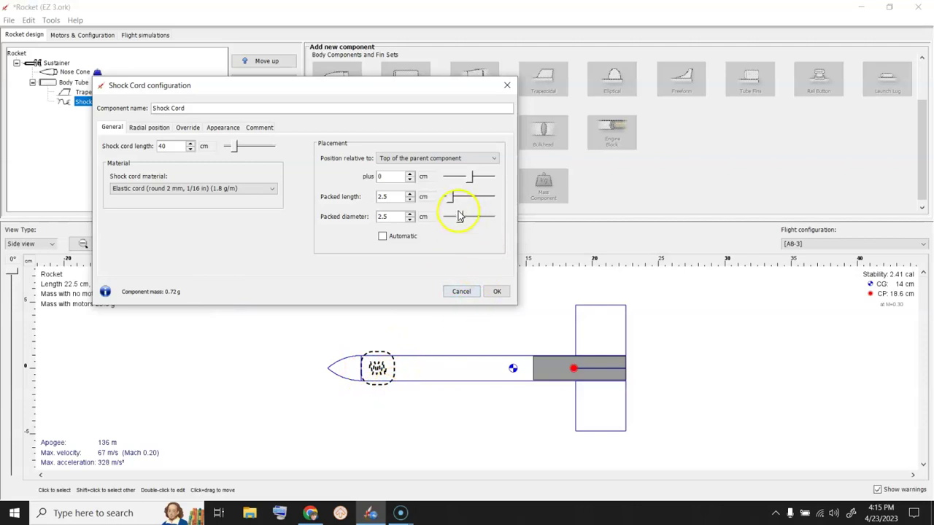
{"action": "left_click_drag", "start_coordinate": [458, 216], "coordinate": [452, 217]}
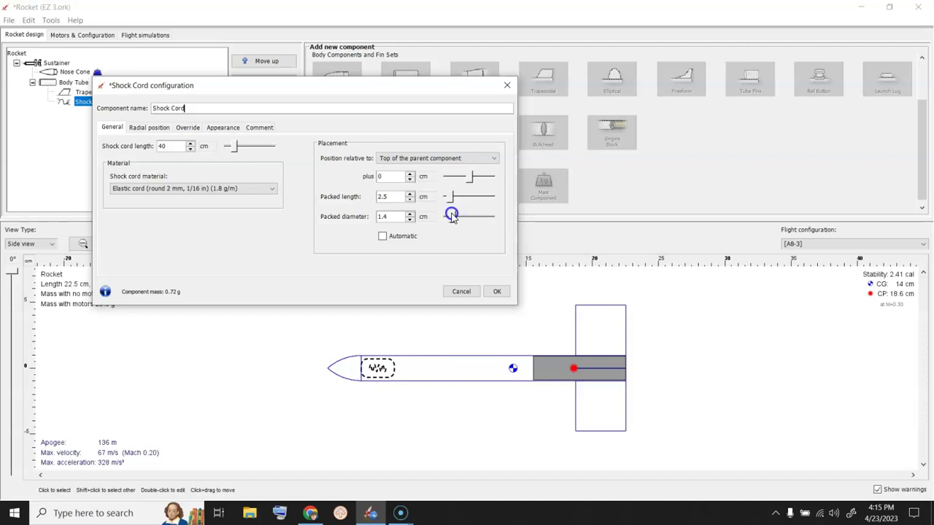
{"action": "left_click", "coordinate": [502, 292]}
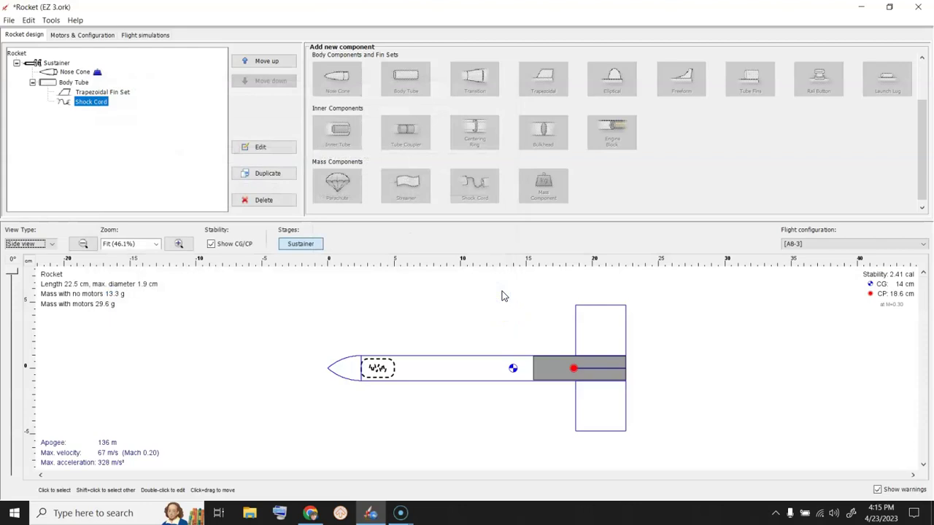
Step: Add a custom streamer inside the body tube with a strip length of 20 cm
{"action": "left_click", "coordinate": [72, 84]}
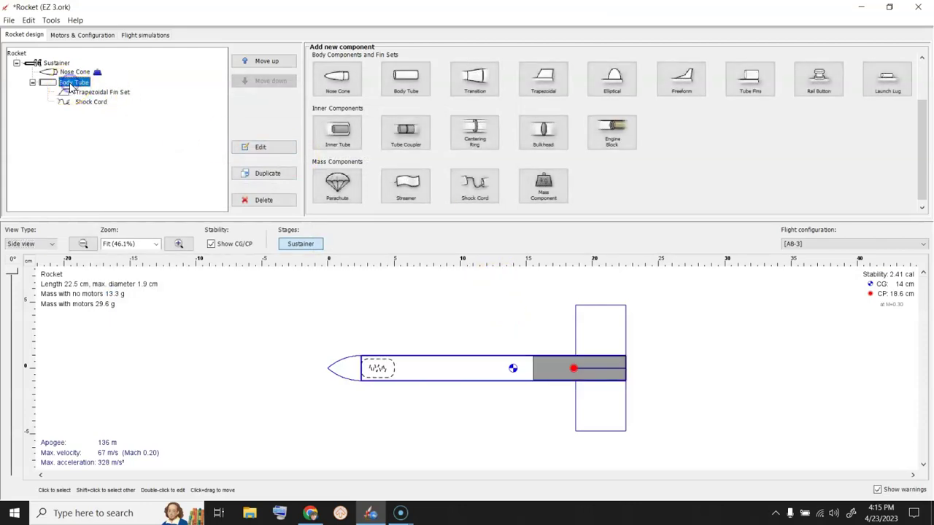
{"action": "left_click", "coordinate": [404, 184]}
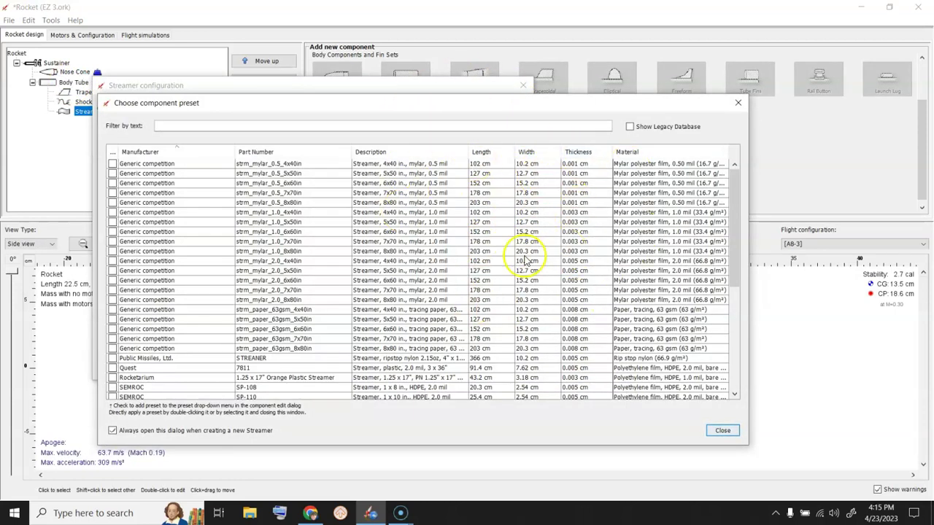
{"action": "left_click", "coordinate": [721, 431]}
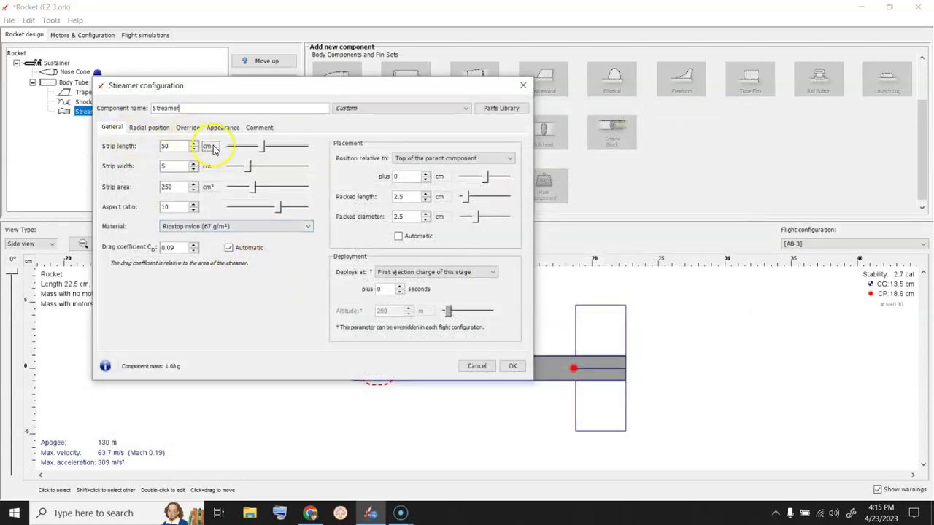
{"action": "left_click", "coordinate": [175, 166]}
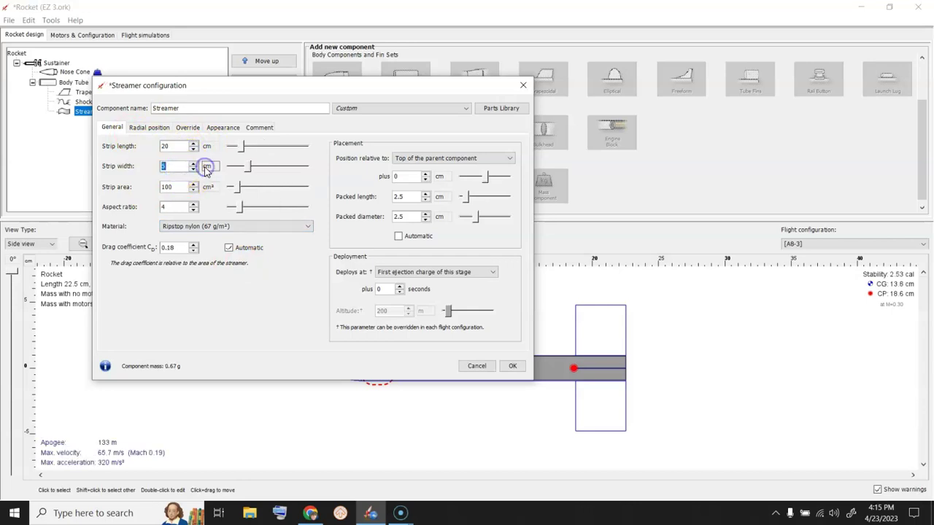
Step: Switch the streamer's strip width unit to millimetres and set the width to 19 mm
{"action": "left_click", "coordinate": [207, 168]}
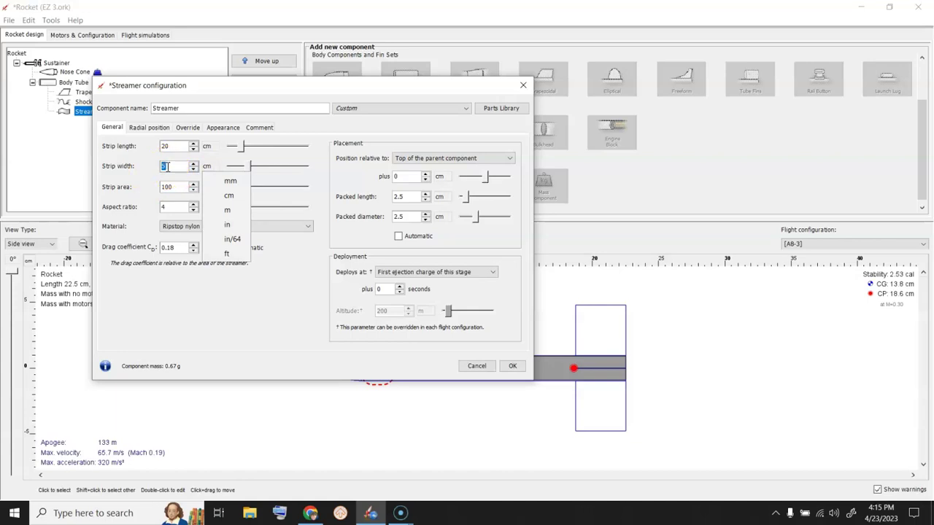
{"action": "left_click", "coordinate": [213, 168]}
{"action": "left_click", "coordinate": [229, 181]}
{"action": "left_click", "coordinate": [172, 166]}
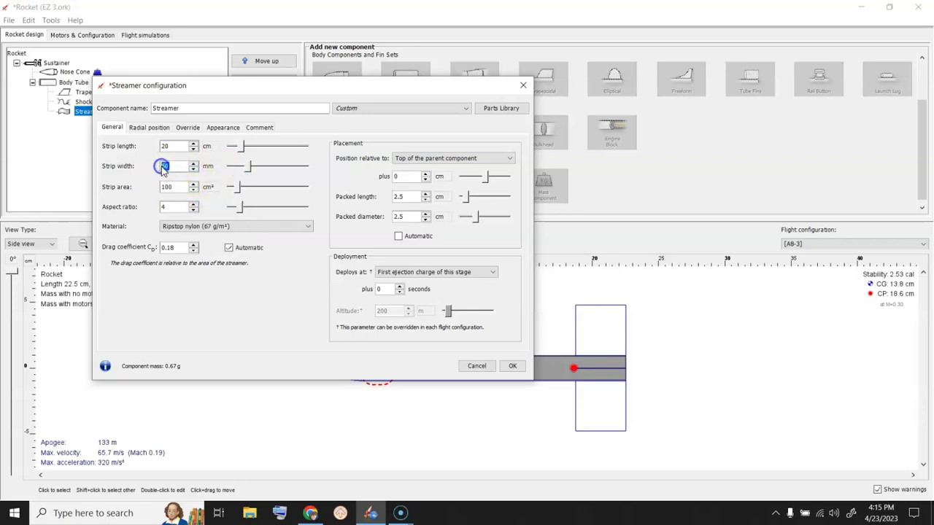
{"action": "type", "text": "19"}
{"action": "left_click", "coordinate": [224, 227]}
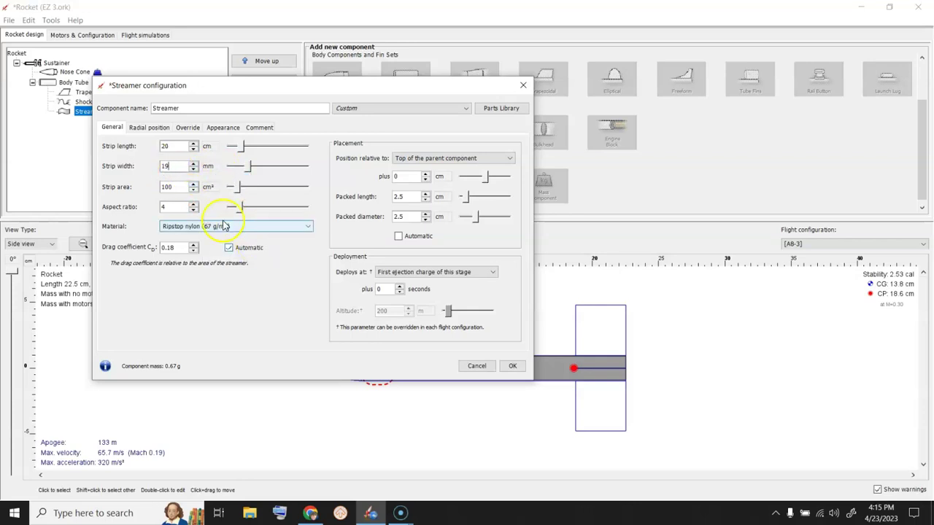
{"action": "left_click", "coordinate": [168, 187]}
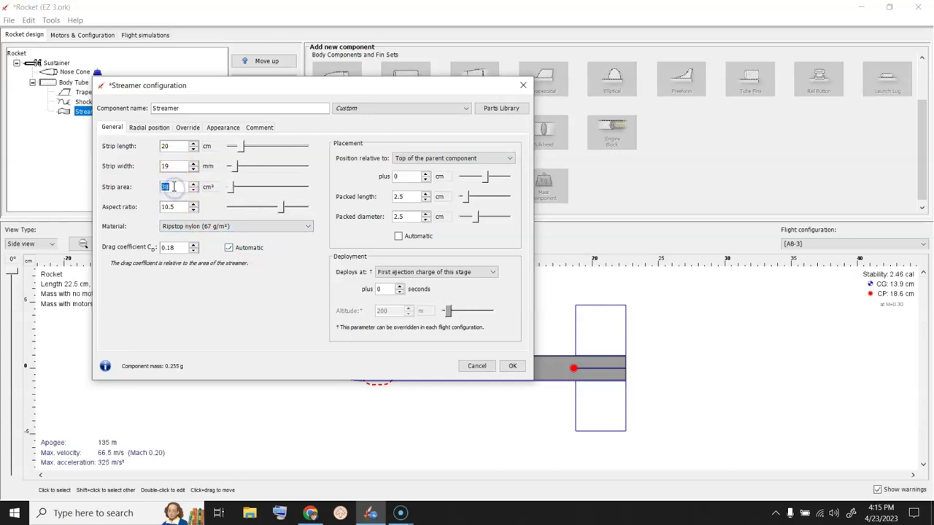
{"action": "key", "text": "Tab"}
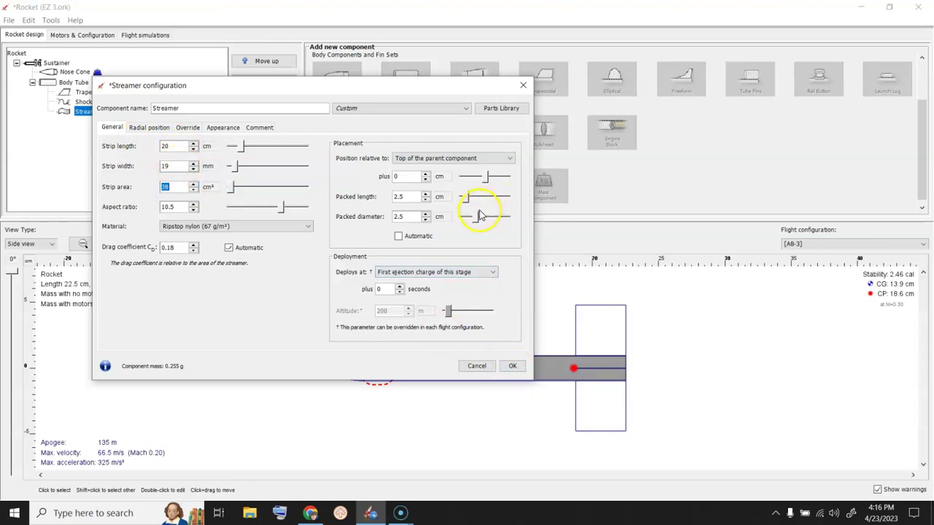
Step: Reduce the streamer's packed diameter until it fits inside the body tube, accept the configuration and save the design
{"action": "left_click_drag", "start_coordinate": [478, 220], "coordinate": [474, 216]}
{"action": "left_click_drag", "start_coordinate": [375, 89], "coordinate": [372, 54]}
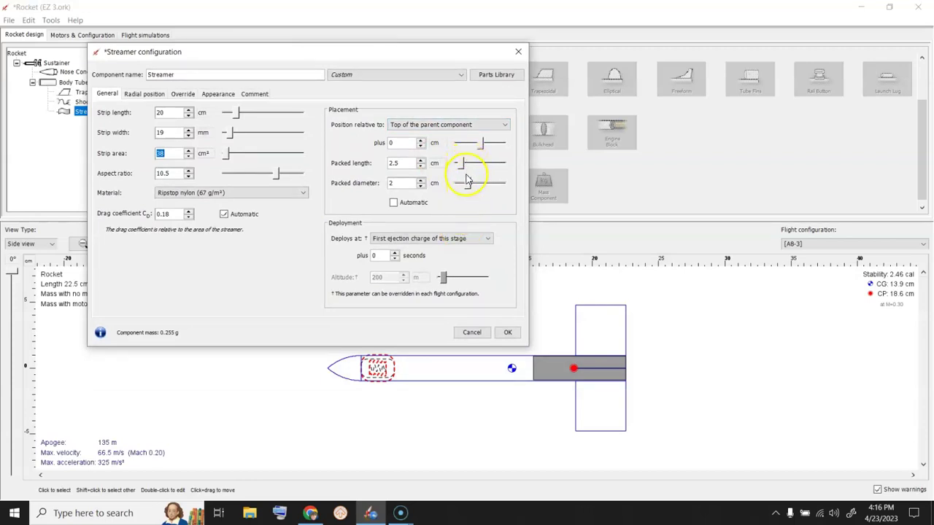
{"action": "left_click_drag", "start_coordinate": [467, 186], "coordinate": [464, 185]}
{"action": "left_click", "coordinate": [507, 332]}
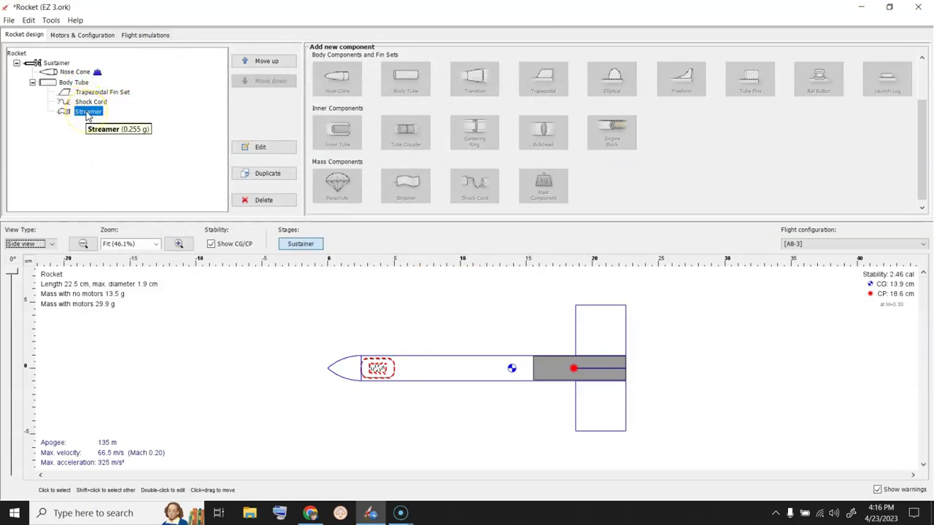
{"action": "mouse_move", "coordinate": [87, 117]}
{"action": "left_mouse_down"}
{"action": "mouse_move", "coordinate": [117, 117]}
{"action": "mouse_move", "coordinate": [86, 105]}
{"action": "mouse_move", "coordinate": [103, 110]}
{"action": "mouse_move", "coordinate": [87, 115]}
{"action": "mouse_move", "coordinate": [100, 80]}
{"action": "mouse_move", "coordinate": [94, 115]}
{"action": "left_mouse_up"}
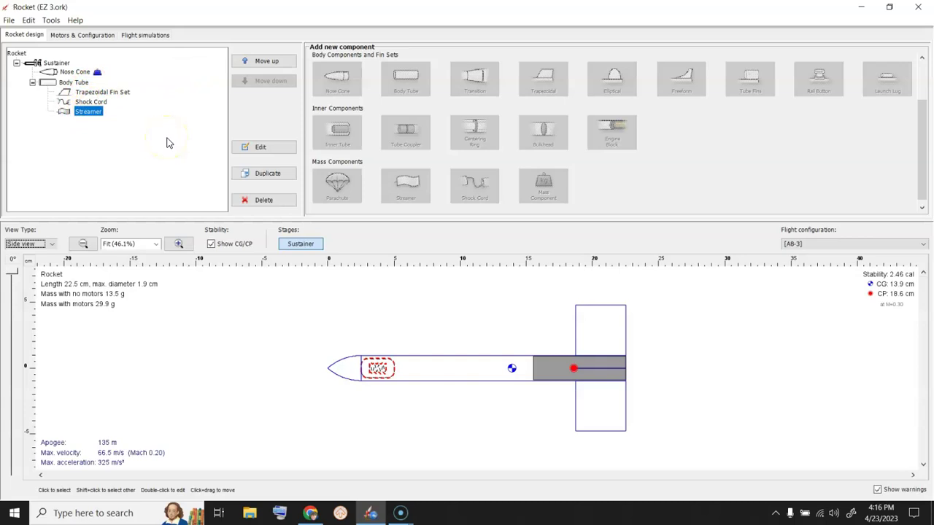
Step: Plot Simulation 1's vertical motion versus time and examine the altitude curve from recovery device deployment to ground hit
{"action": "left_click", "coordinate": [144, 35]}
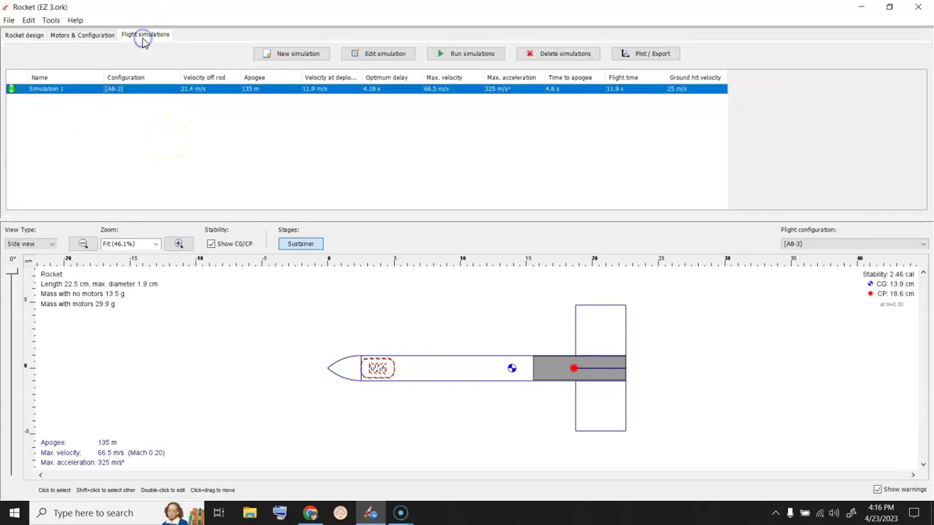
{"action": "double_click", "coordinate": [73, 88]}
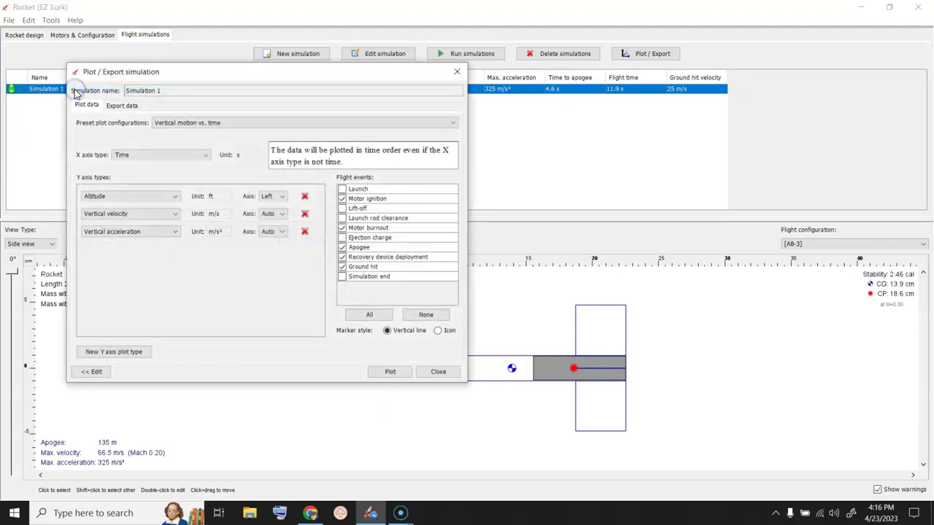
{"action": "left_click", "coordinate": [390, 371]}
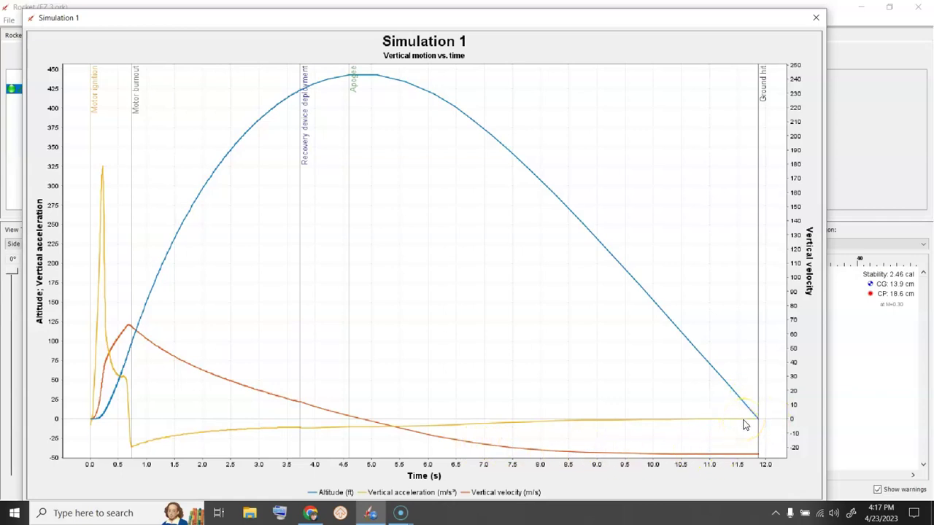
{"action": "left_click", "coordinate": [815, 20]}
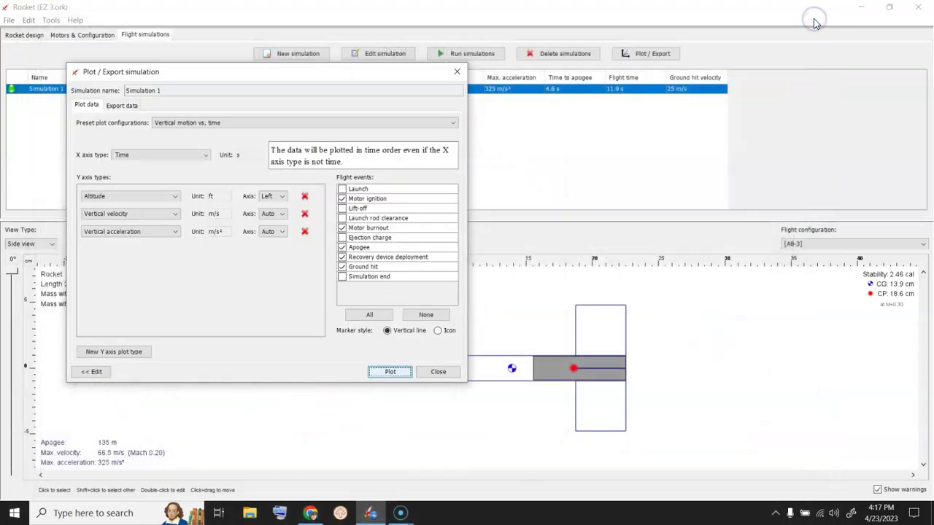
{"action": "left_click", "coordinate": [436, 370]}
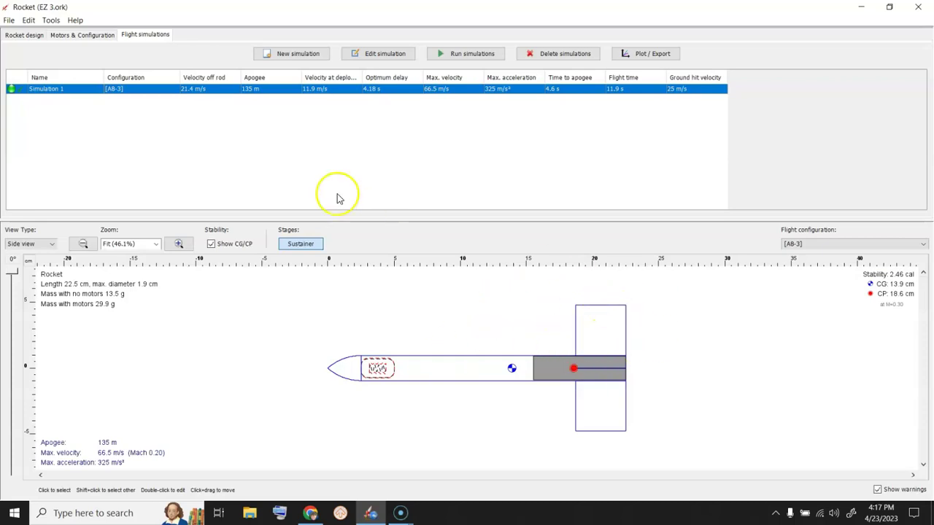
Step: Switch the trapezoidal fin set's root and tip chord units to inches and set the tip chord to 1 in
{"action": "left_click", "coordinate": [24, 35]}
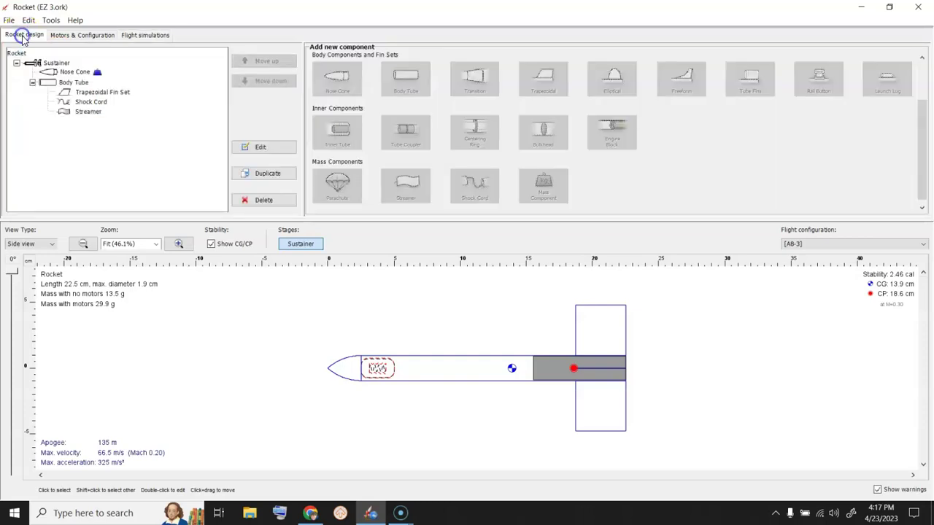
{"action": "double_click", "coordinate": [87, 93]}
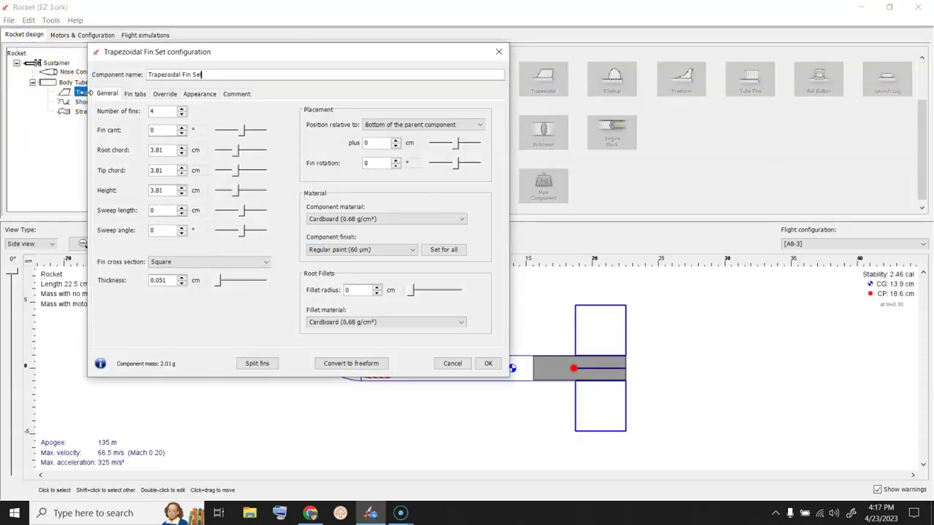
{"action": "left_click", "coordinate": [200, 173]}
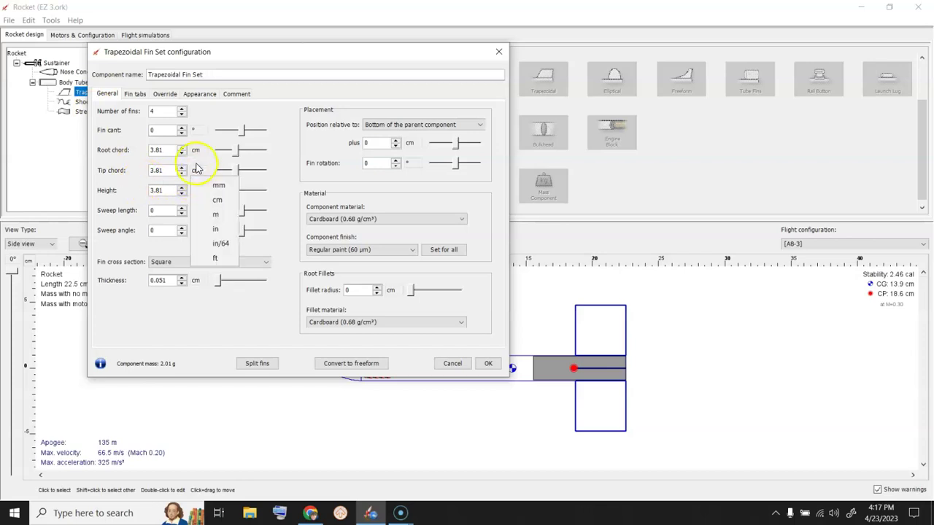
{"action": "left_click", "coordinate": [196, 151]}
{"action": "left_click", "coordinate": [196, 151]}
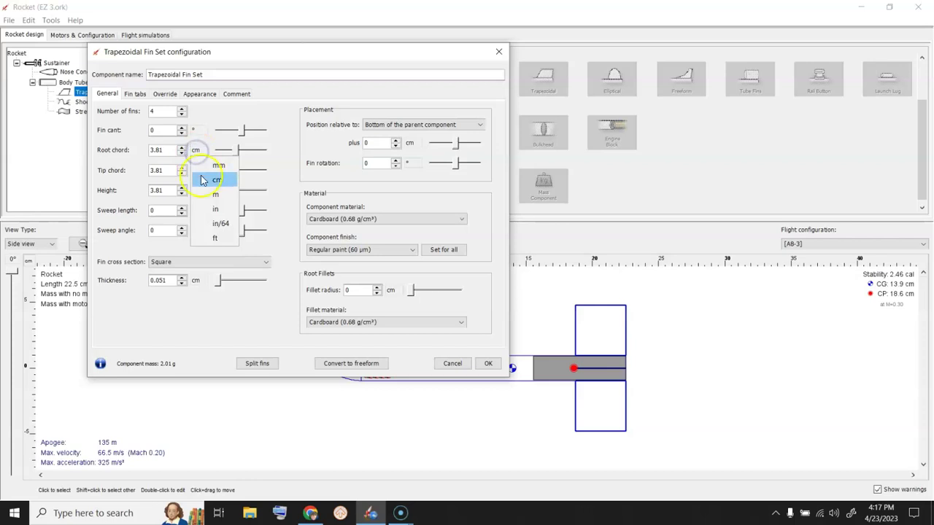
{"action": "left_click", "coordinate": [210, 209]}
{"action": "left_click", "coordinate": [197, 170]}
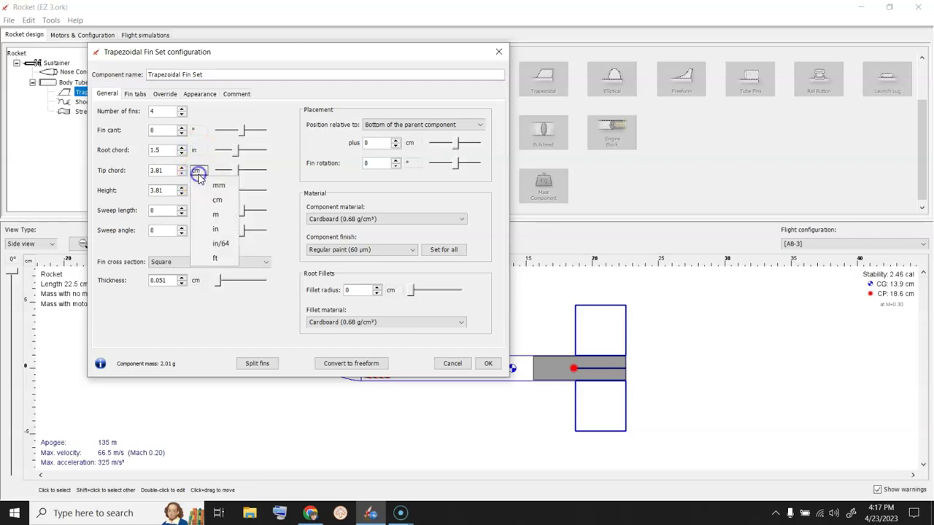
{"action": "left_click", "coordinate": [209, 229]}
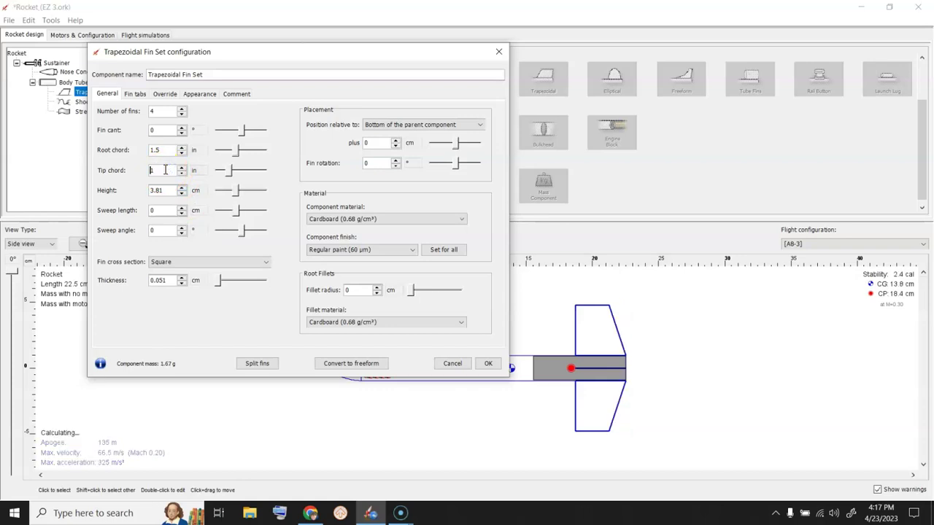
Step: Set the trapezoidal fins' sweep length to 0.25 in and accept the fin set configuration
{"action": "left_click", "coordinate": [154, 230]}
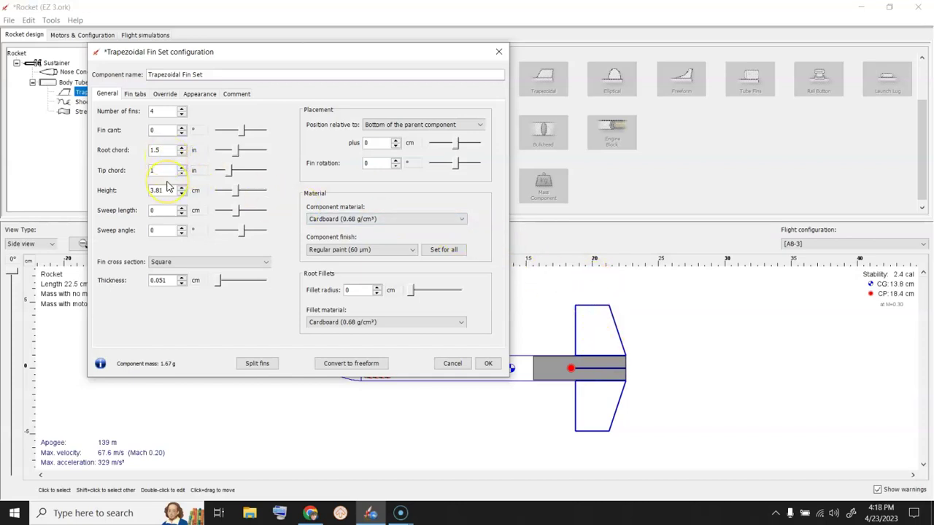
{"action": "left_click", "coordinate": [162, 210]}
{"action": "type", "text": "0.25"}
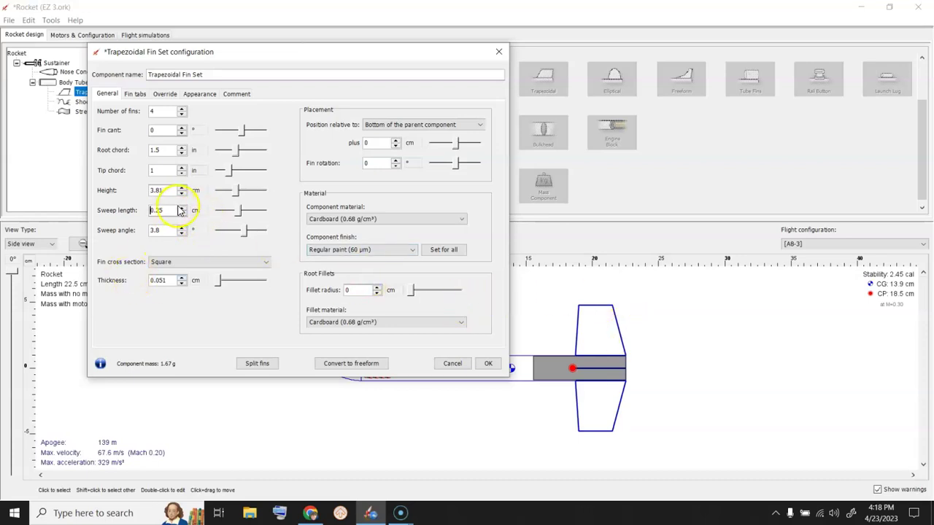
{"action": "left_click", "coordinate": [194, 211]}
{"action": "left_click", "coordinate": [218, 269]}
{"action": "type", "text": ".25"}
{"action": "key", "text": "Return"}
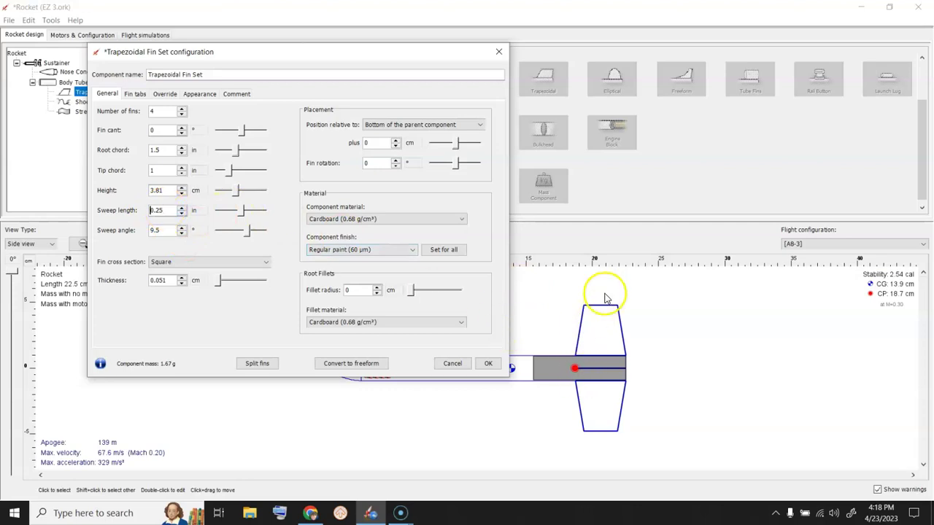
{"action": "left_click", "coordinate": [487, 363]}
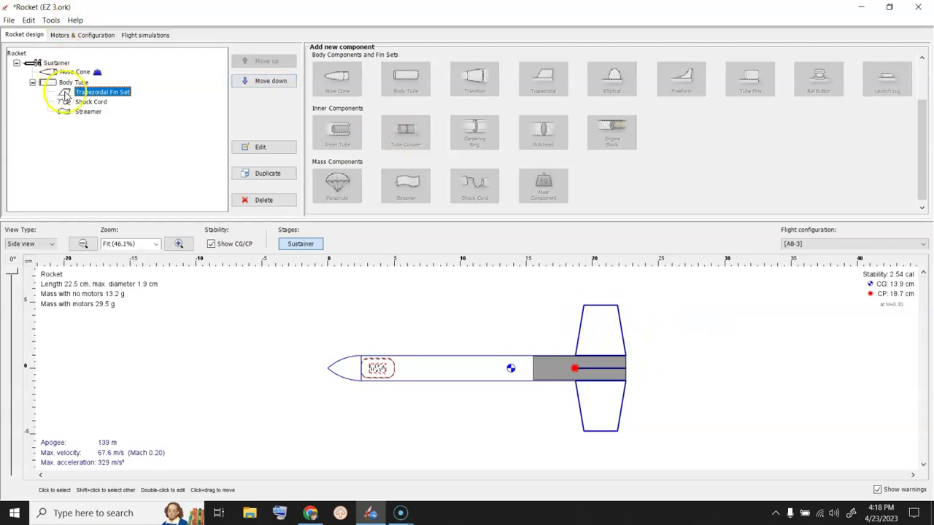
Step: Replace the body tube's trapezoidal fin set with an elliptical fin set of four fins
{"action": "key", "text": "Delete"}
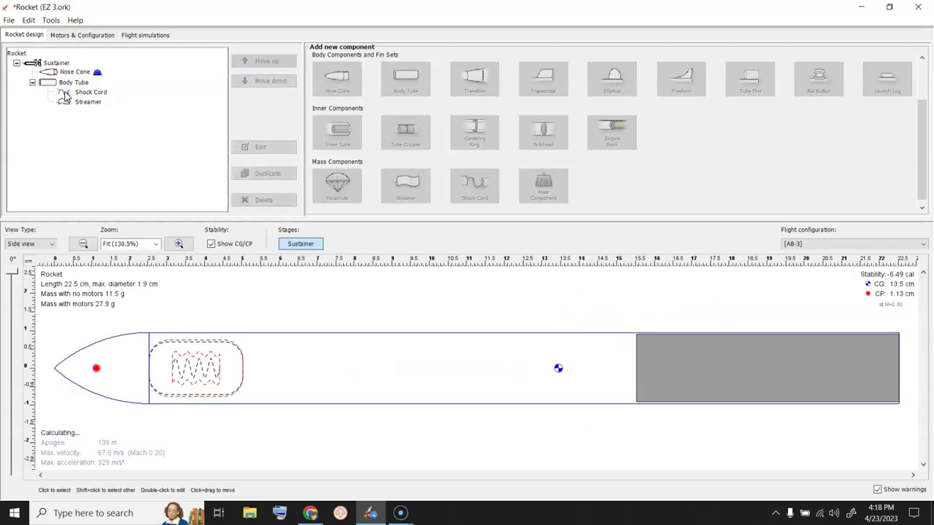
{"action": "left_click", "coordinate": [73, 83]}
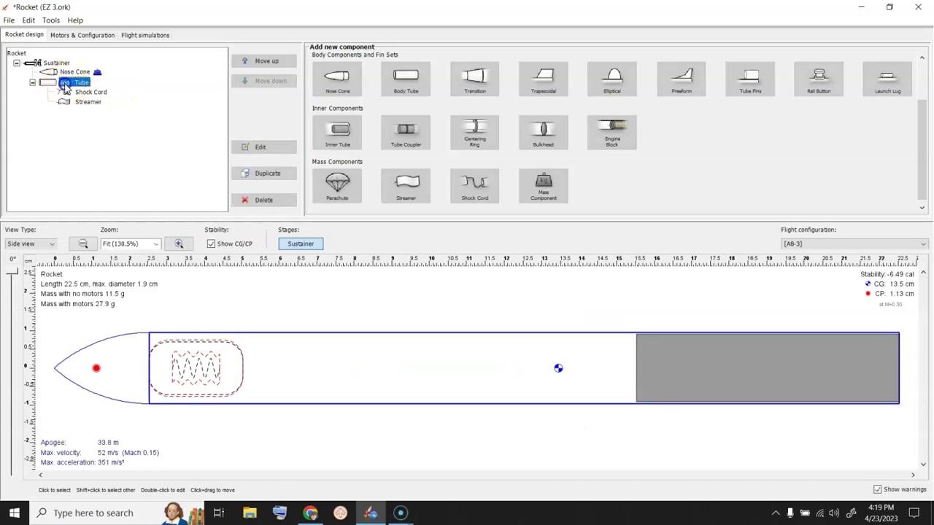
{"action": "left_click", "coordinate": [611, 82]}
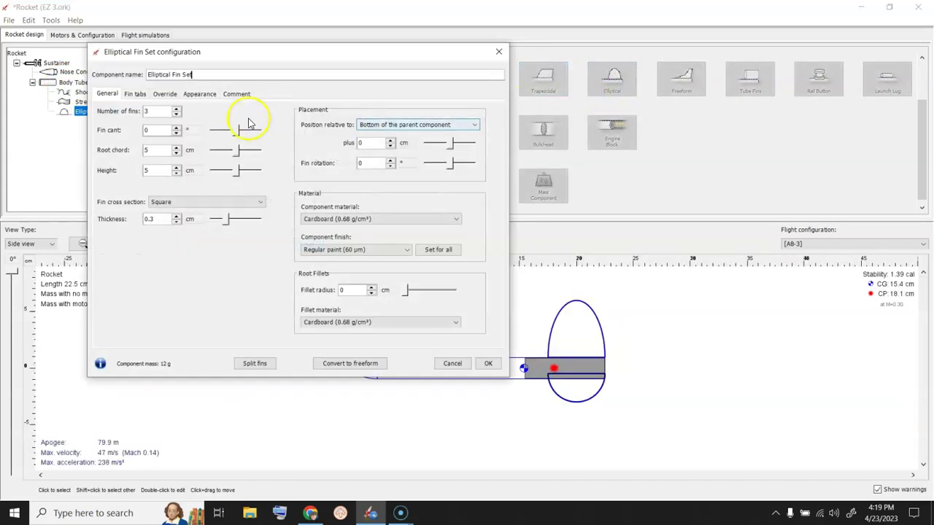
{"action": "left_click", "coordinate": [176, 108]}
{"action": "left_click", "coordinate": [169, 111]}
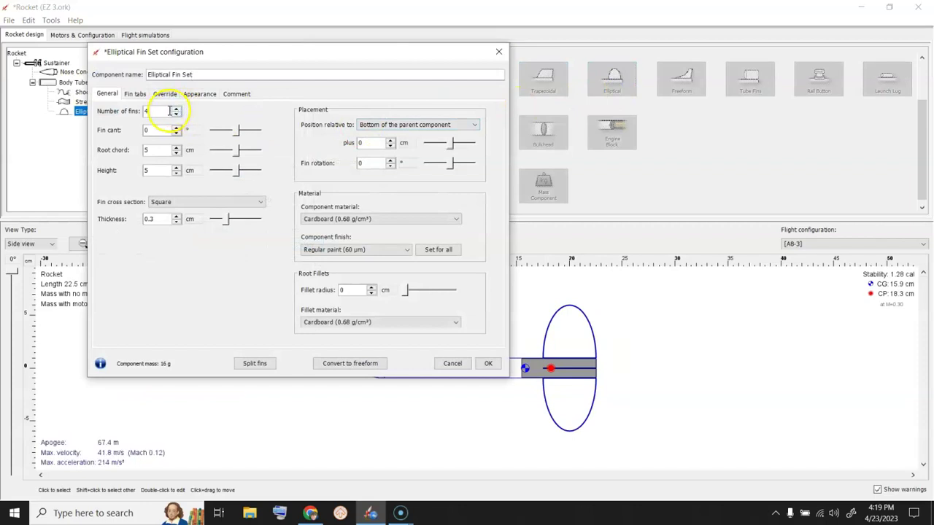
Step: Switch the elliptical fins' root chord and height units to inches, set both to 1.5 in, and accept the configuration
{"action": "left_click", "coordinate": [188, 151]}
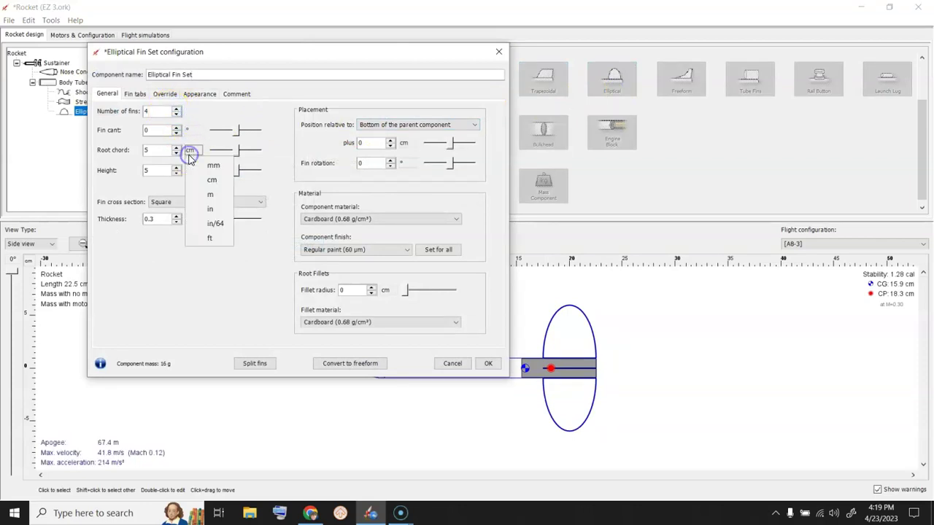
{"action": "left_click", "coordinate": [200, 210]}
{"action": "left_click", "coordinate": [154, 150]}
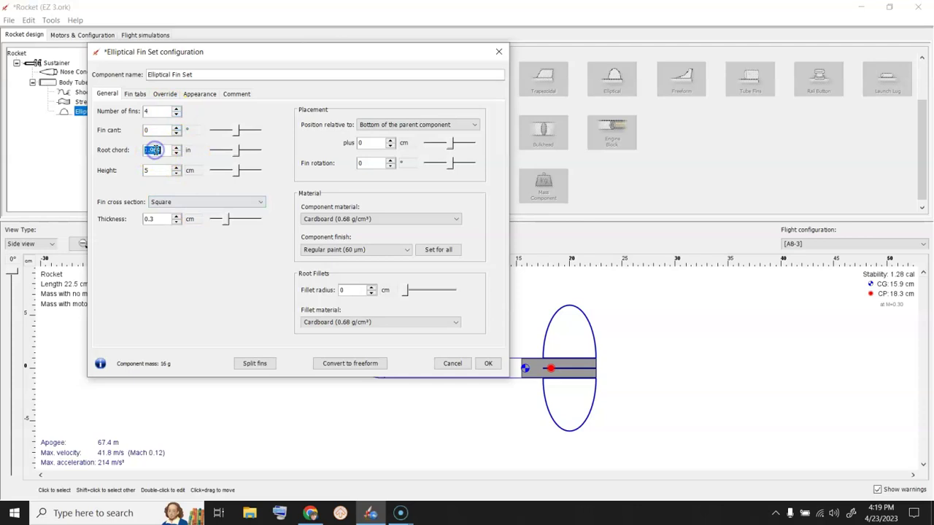
{"action": "key", "text": "Return"}
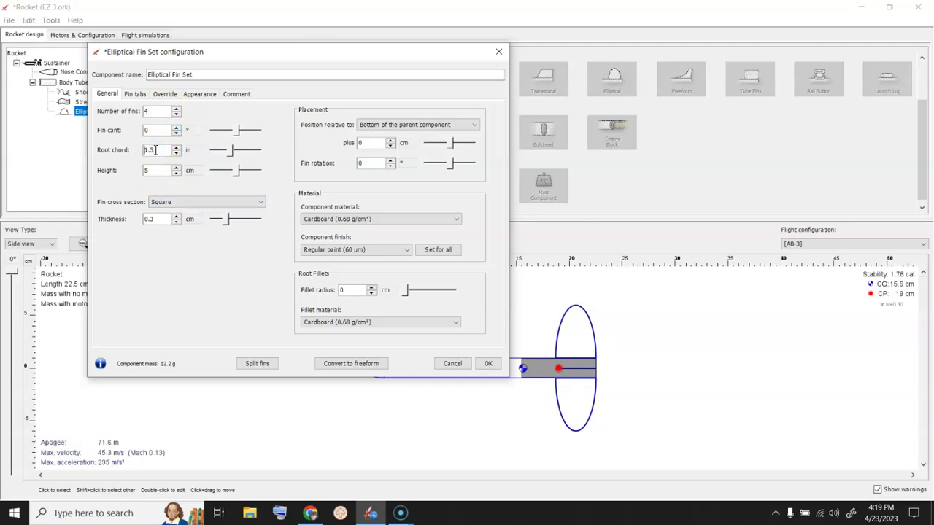
{"action": "left_click", "coordinate": [193, 171]}
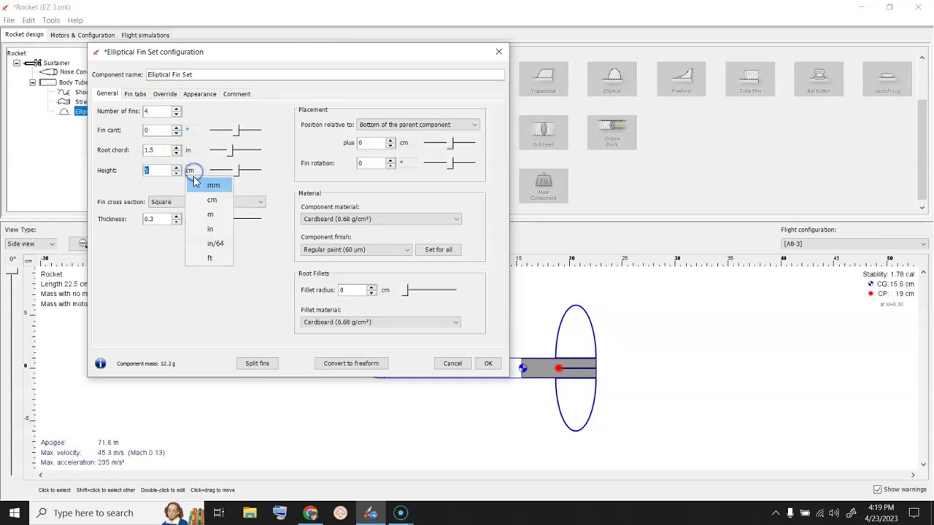
{"action": "left_click", "coordinate": [207, 229]}
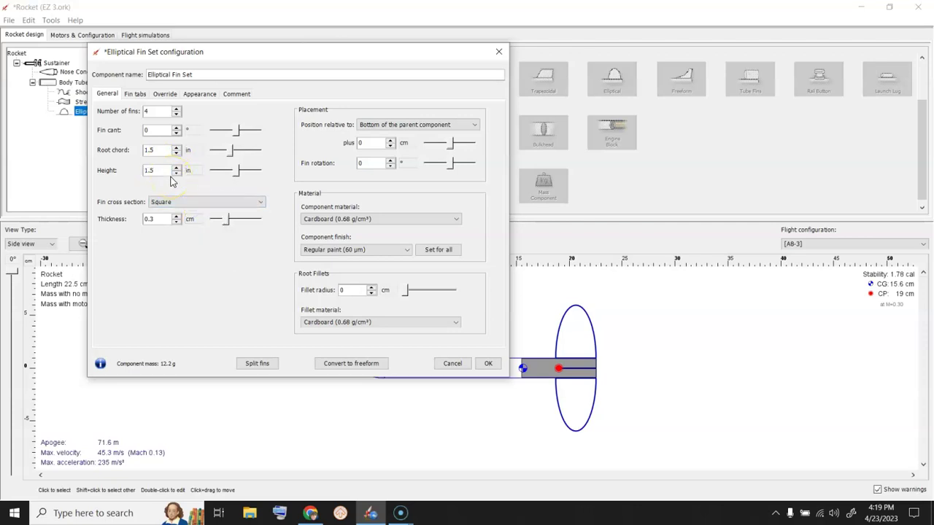
{"action": "type", "text": "1.5"}
{"action": "key", "text": "Return"}
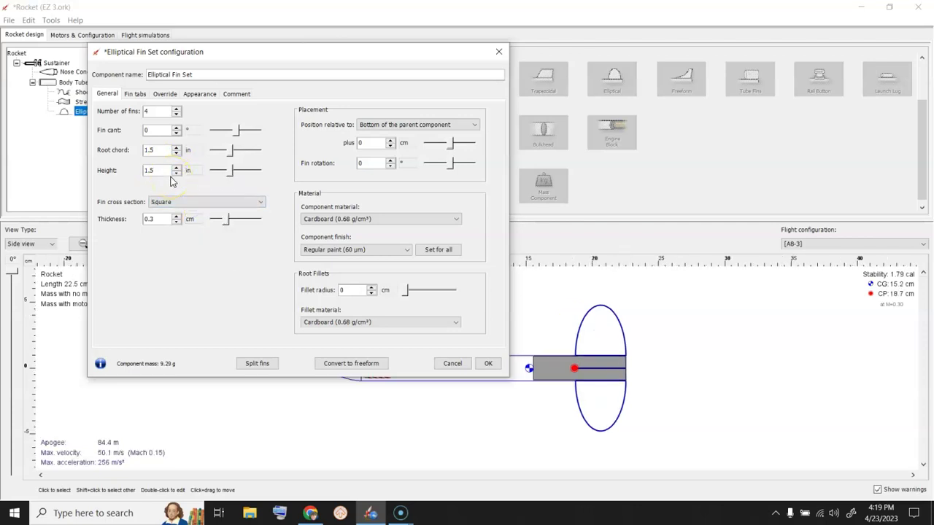
{"action": "left_click", "coordinate": [489, 364]}
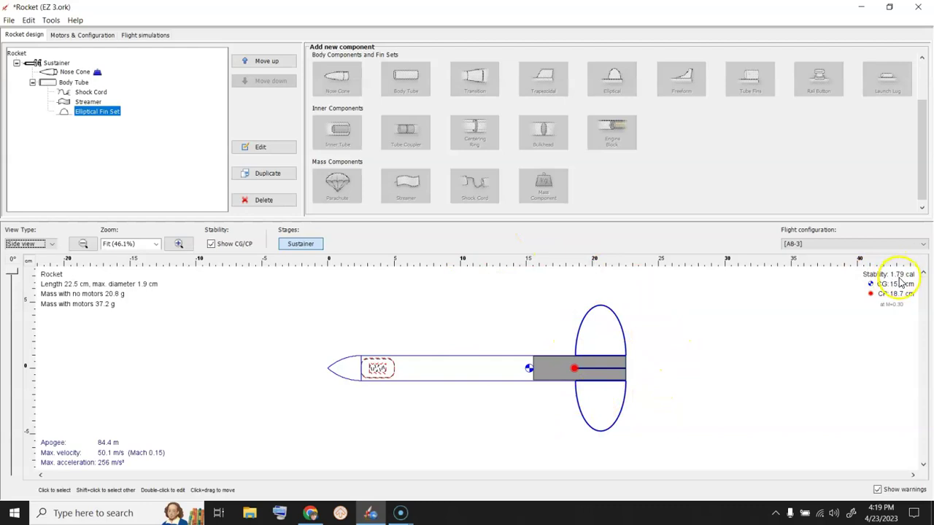
Step: Plot Simulation 1's vertical motion versus time for the 1.5 in elliptical fins and examine the altitude curve
{"action": "left_click", "coordinate": [211, 346]}
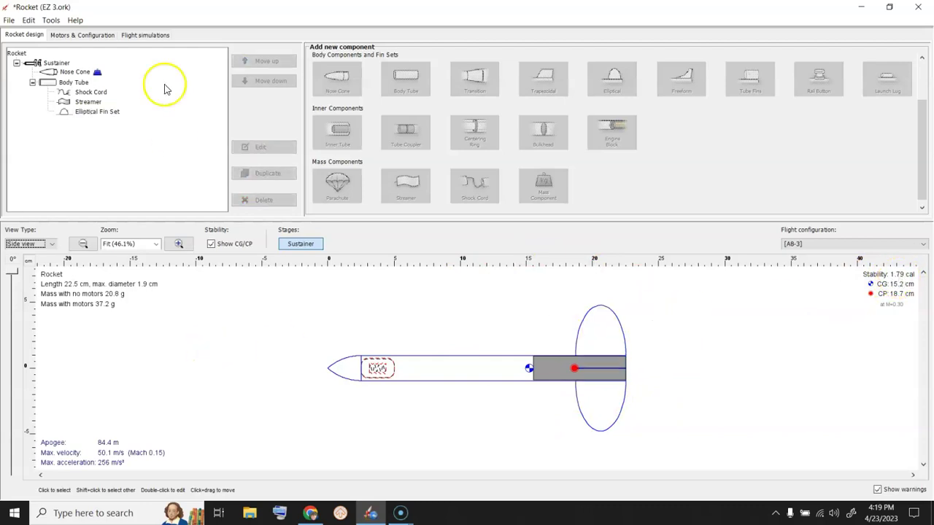
{"action": "left_click", "coordinate": [149, 35]}
{"action": "left_click", "coordinate": [61, 89]}
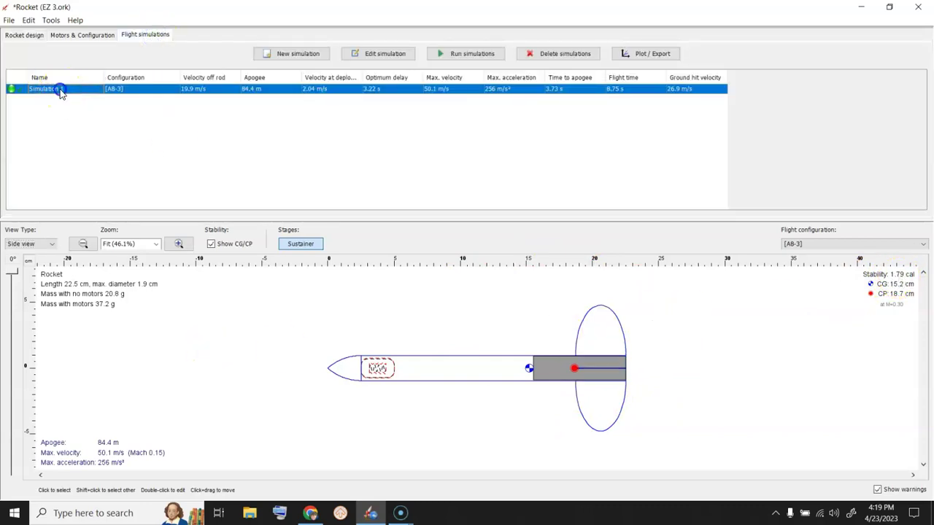
{"action": "double_click", "coordinate": [61, 89]}
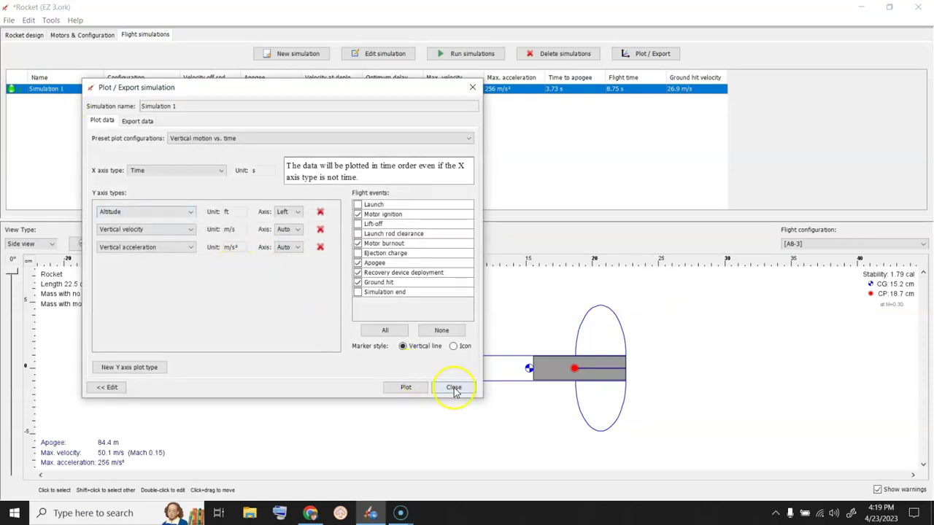
{"action": "left_click", "coordinate": [415, 387]}
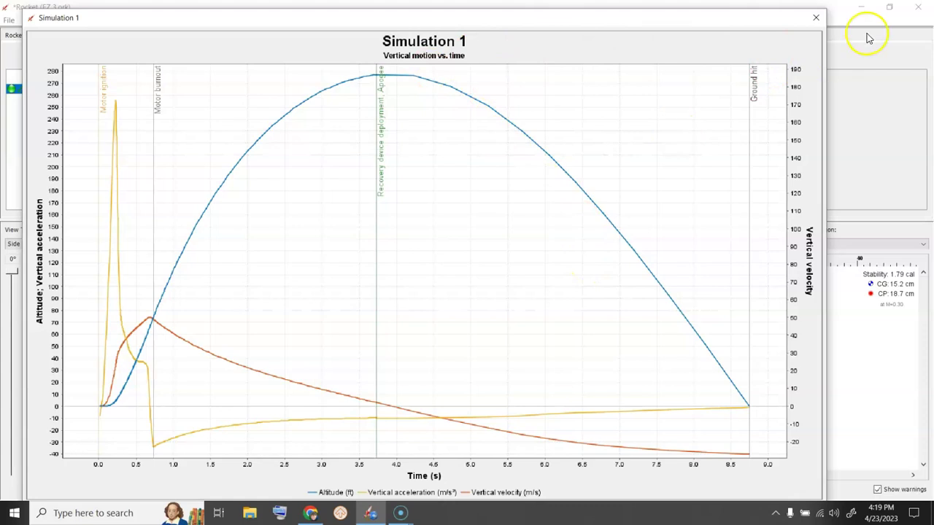
{"action": "left_click", "coordinate": [815, 18]}
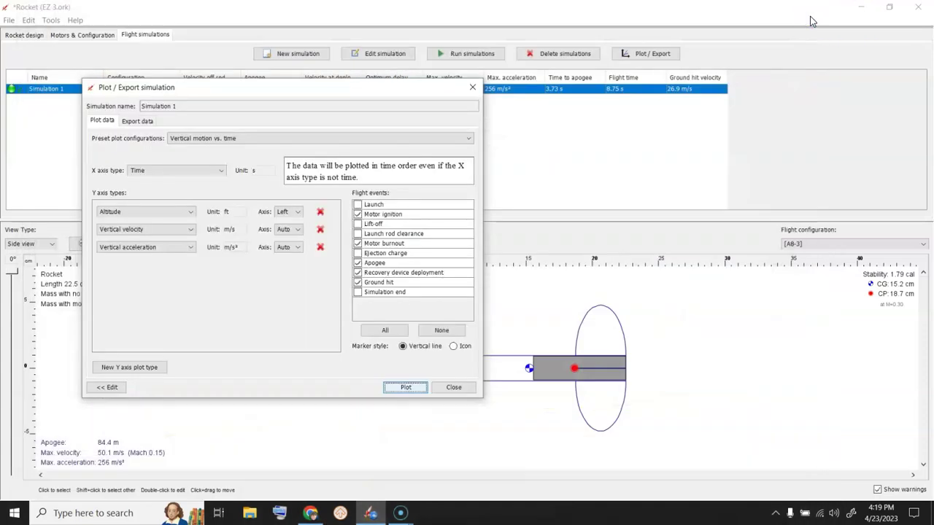
{"action": "left_click", "coordinate": [464, 387]}
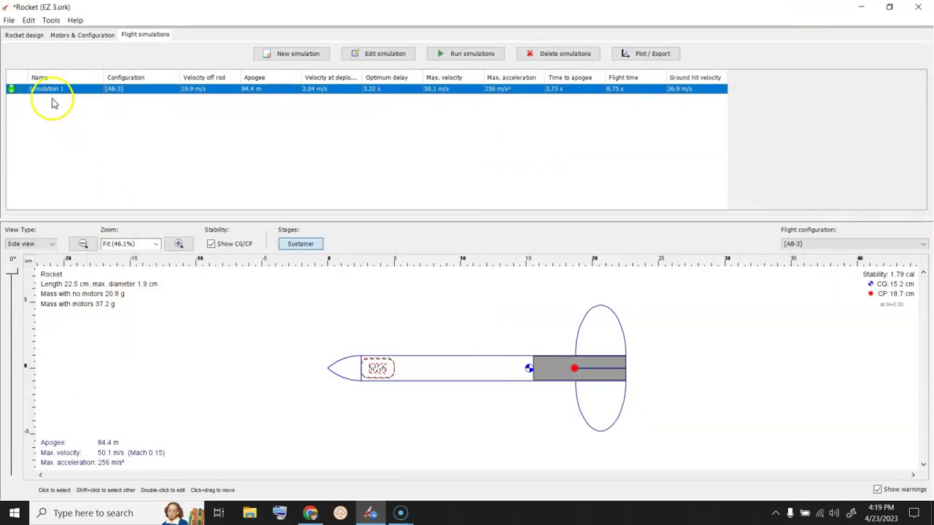
Step: Switch the elliptical fin set's thickness unit to inches, set the thickness to 0.02 in, and accept the change
{"action": "left_click", "coordinate": [21, 35]}
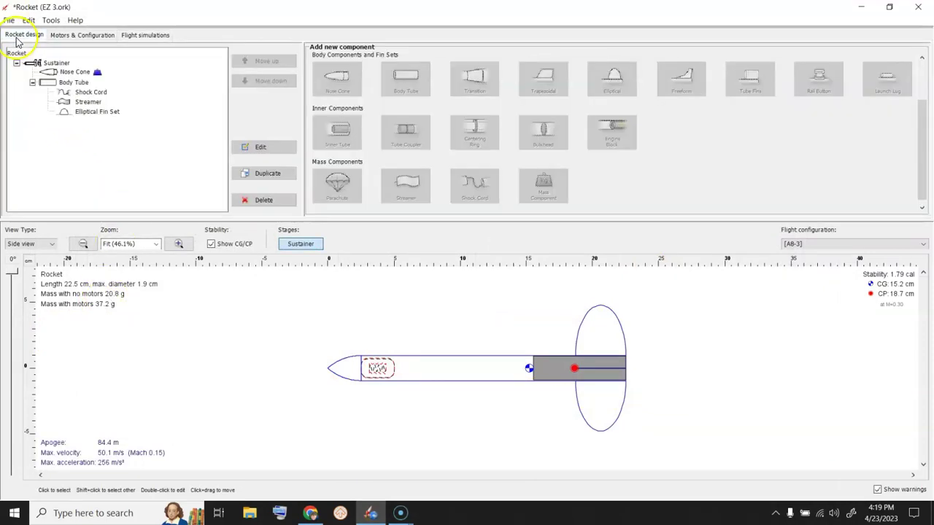
{"action": "double_click", "coordinate": [82, 112]}
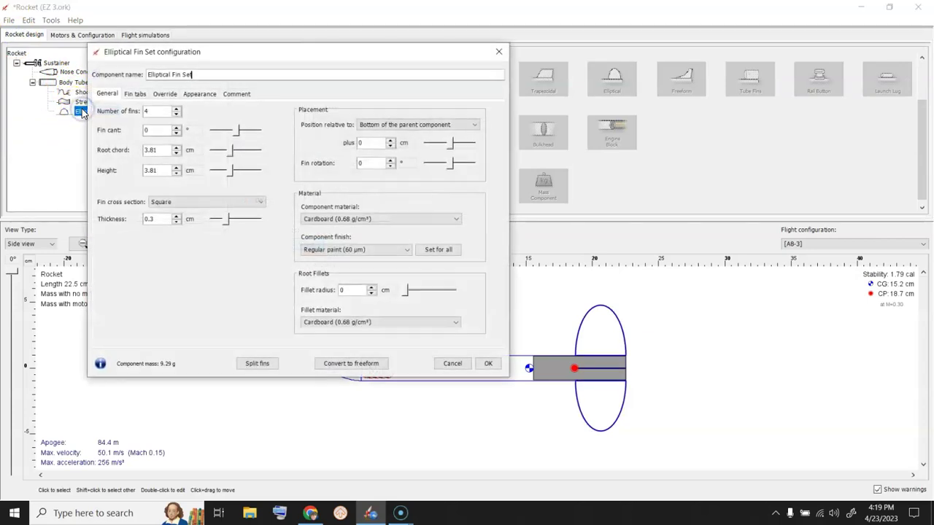
{"action": "left_click", "coordinate": [189, 219]}
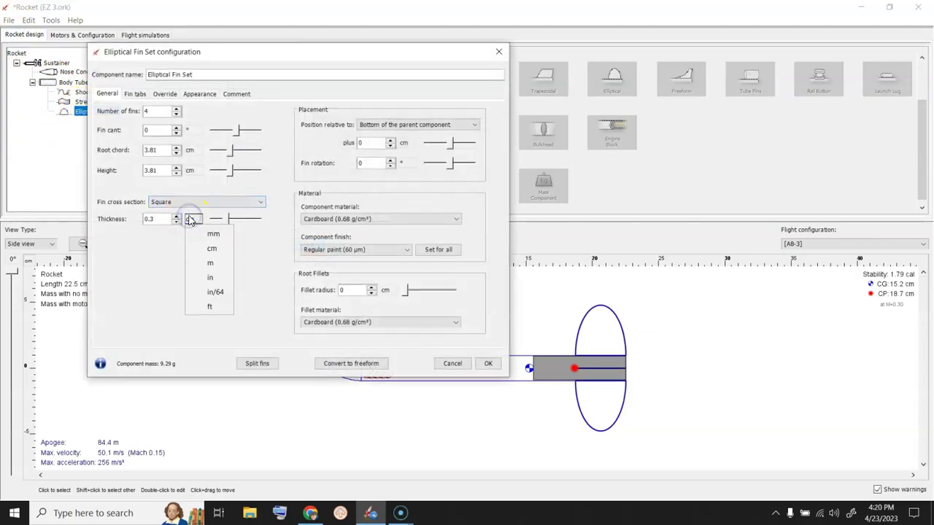
{"action": "left_click", "coordinate": [202, 279]}
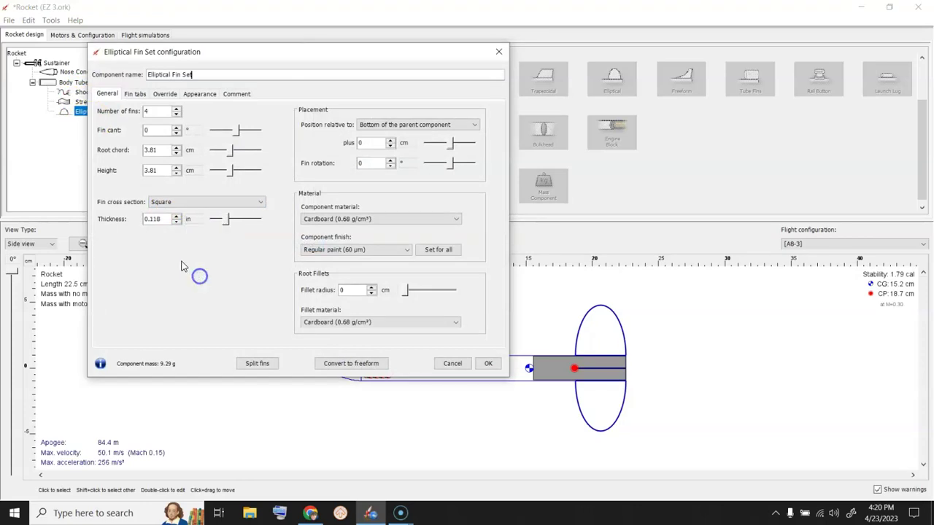
{"action": "double_click", "coordinate": [158, 221]}
{"action": "type", "text": "0.02"}
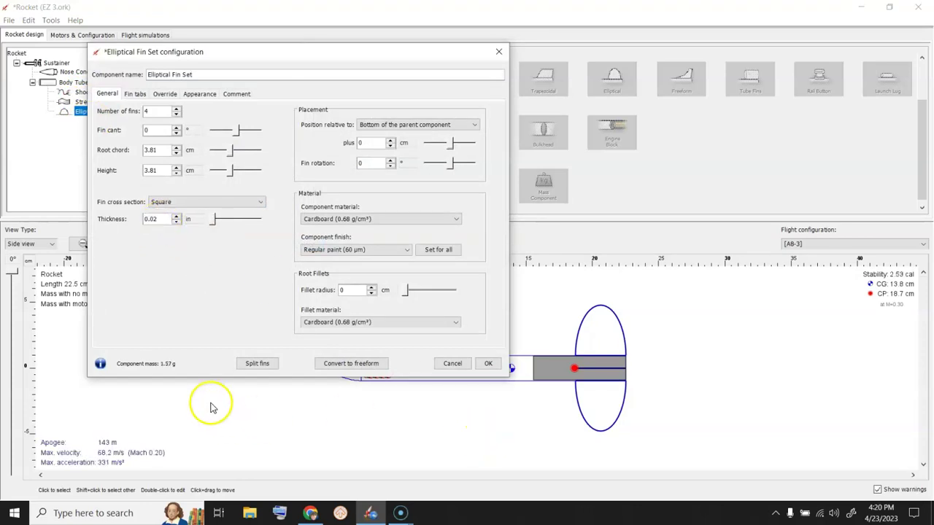
{"action": "left_click", "coordinate": [488, 364]}
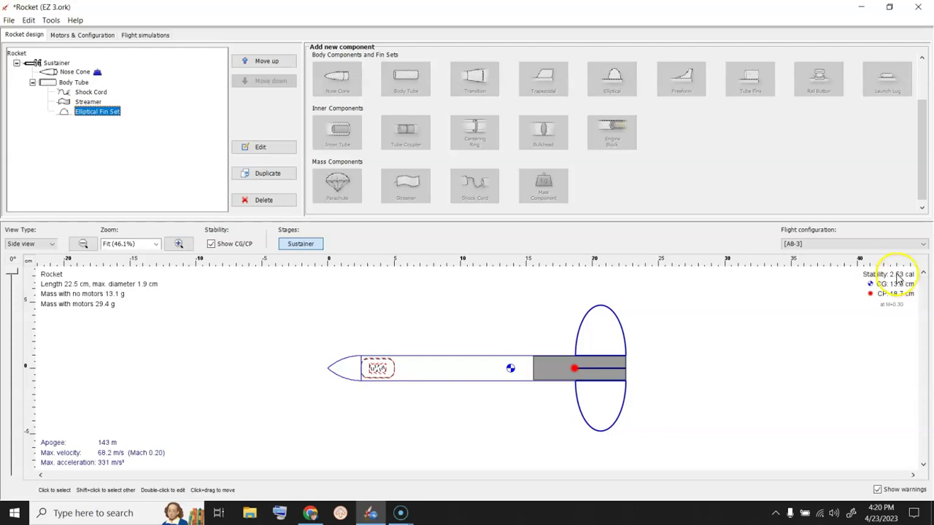
Step: Plot Simulation 1's vertical motion versus time with the thinner fins and compare recovery device deployment with apogee
{"action": "left_click", "coordinate": [137, 35]}
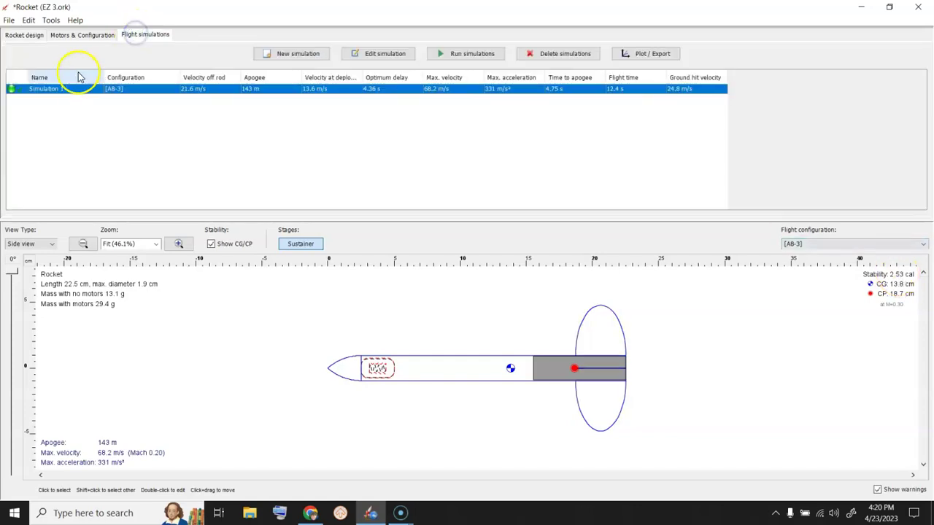
{"action": "double_click", "coordinate": [55, 89]}
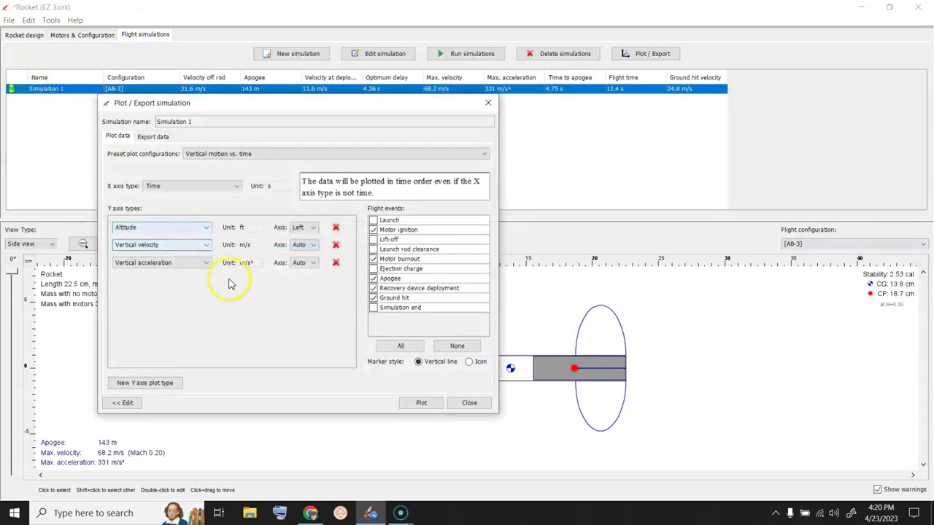
{"action": "left_click", "coordinate": [414, 403]}
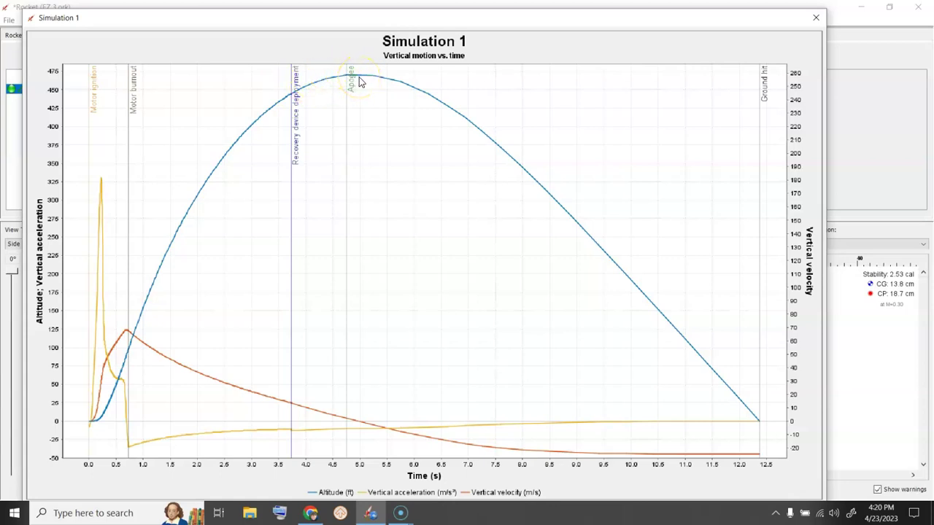
{"action": "left_click", "coordinate": [817, 18]}
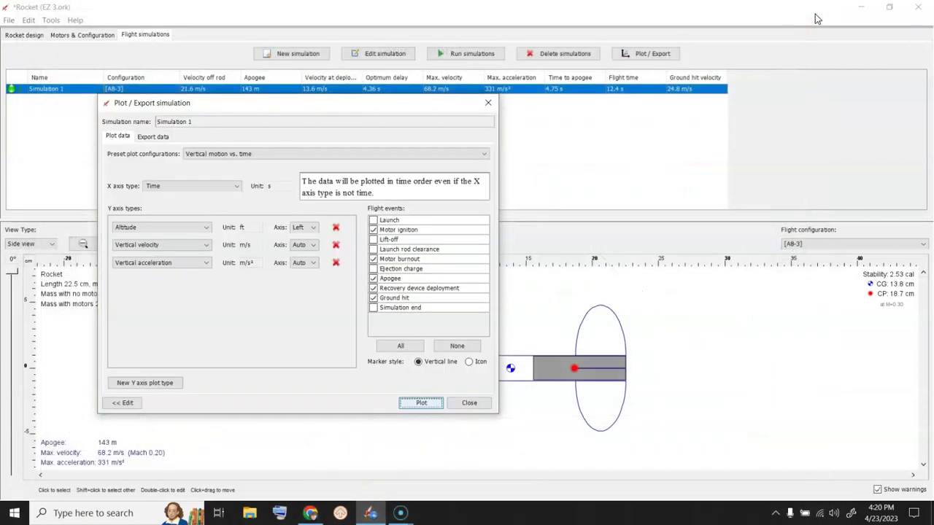
{"action": "left_click", "coordinate": [469, 403]}
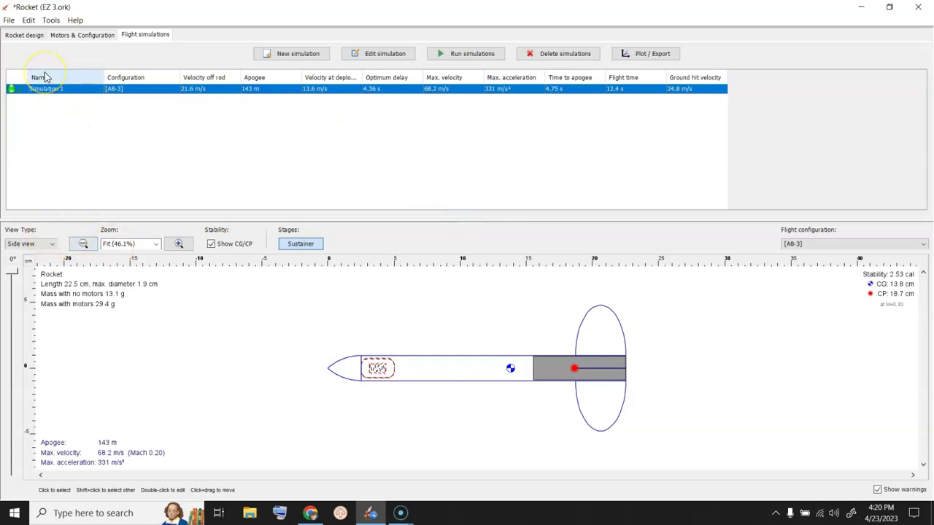
Step: Export the design information with all rocket elements included as a PDF named EZ 3 in the Experimental folder
{"action": "left_click", "coordinate": [9, 21]}
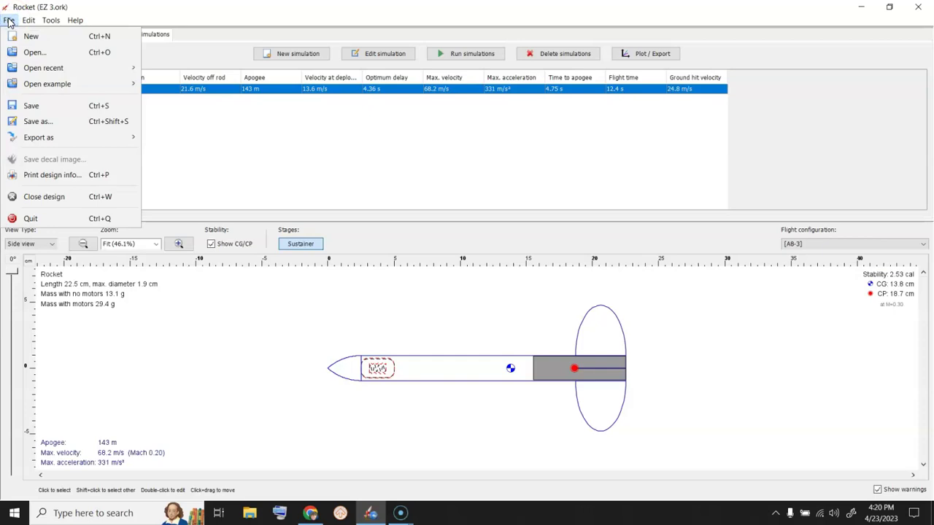
{"action": "left_click", "coordinate": [64, 177]}
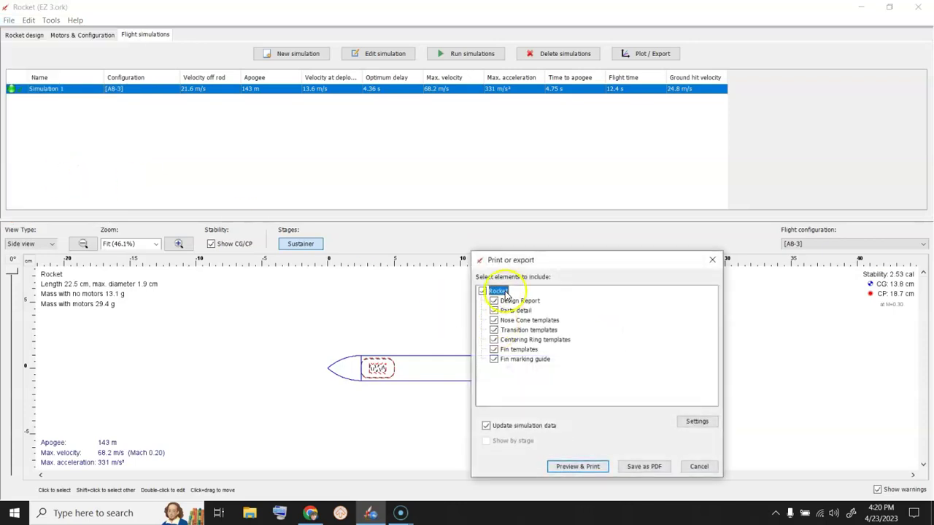
{"action": "left_click", "coordinate": [597, 468]}
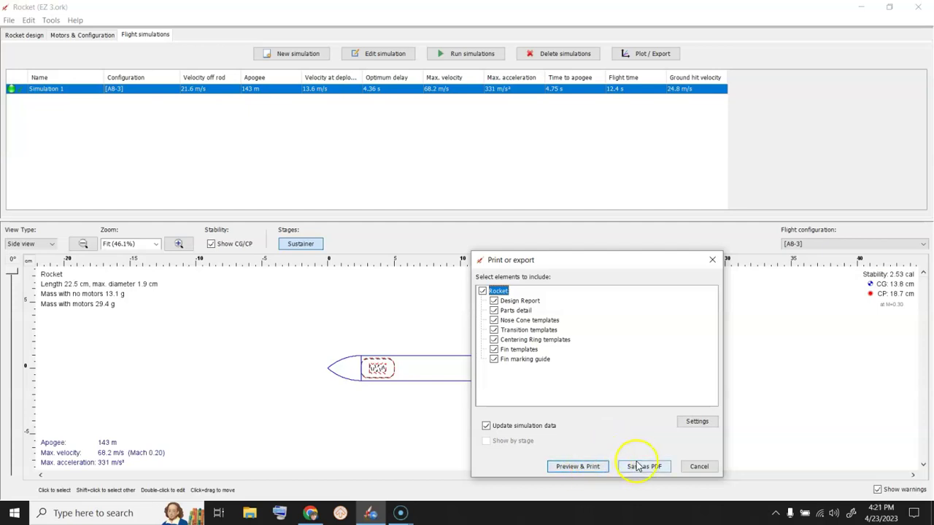
{"action": "left_click", "coordinate": [635, 465]}
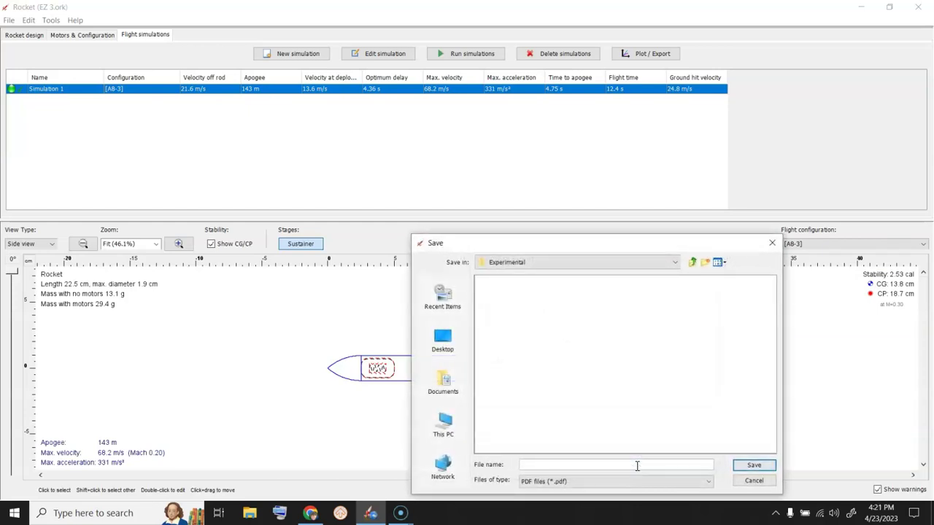
{"action": "type", "text": "EZ 3"}
{"action": "key", "text": "Return"}
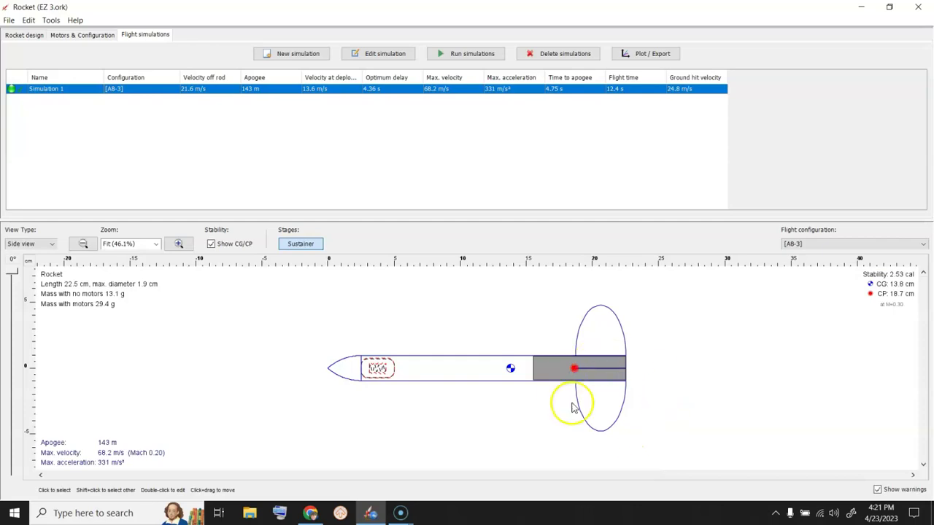
Step: Open the print preview of the design information and examine the rocket drawing, design data, and fin and nose cone templates
{"action": "left_click", "coordinate": [8, 20]}
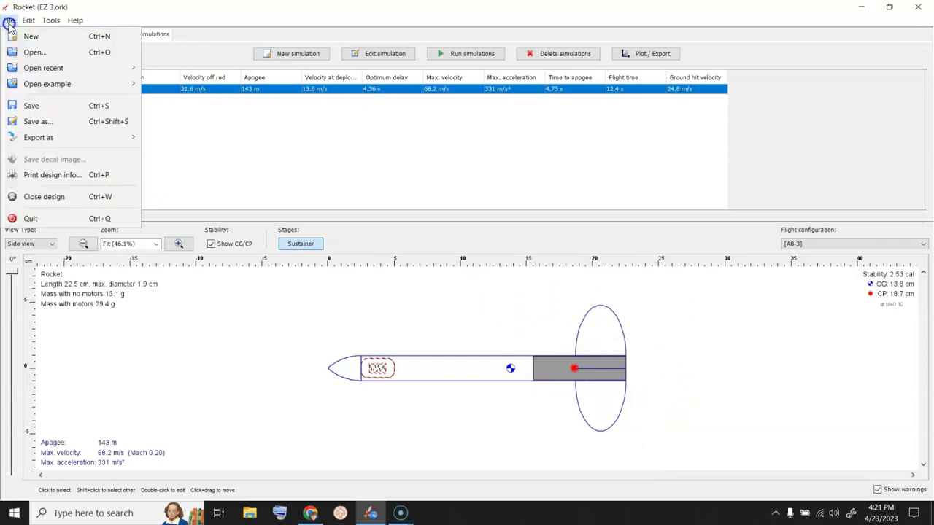
{"action": "left_click", "coordinate": [31, 174]}
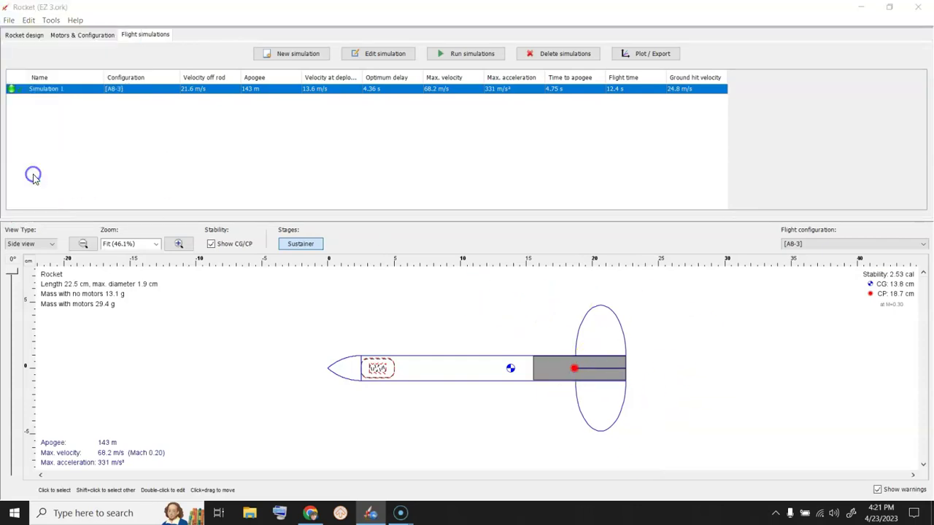
{"action": "left_click", "coordinate": [588, 467]}
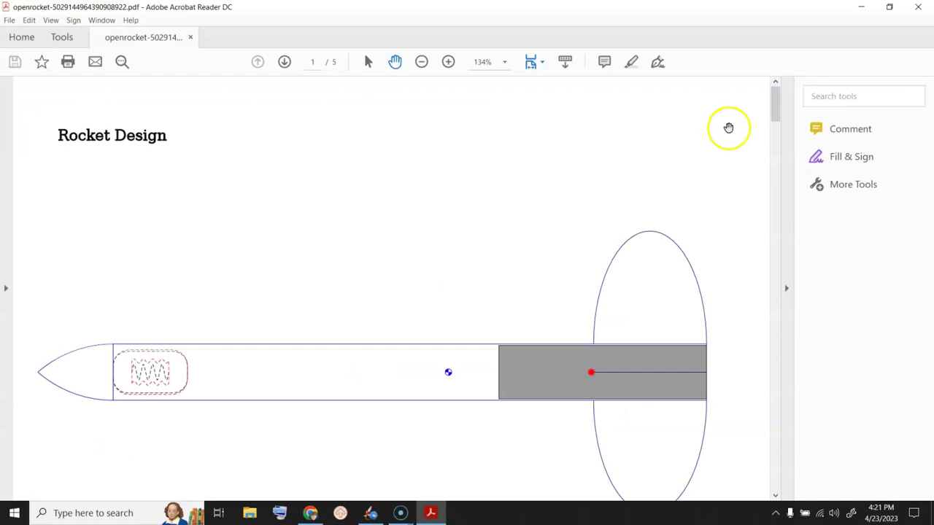
{"action": "left_click_drag", "start_coordinate": [777, 117], "coordinate": [776, 154]}
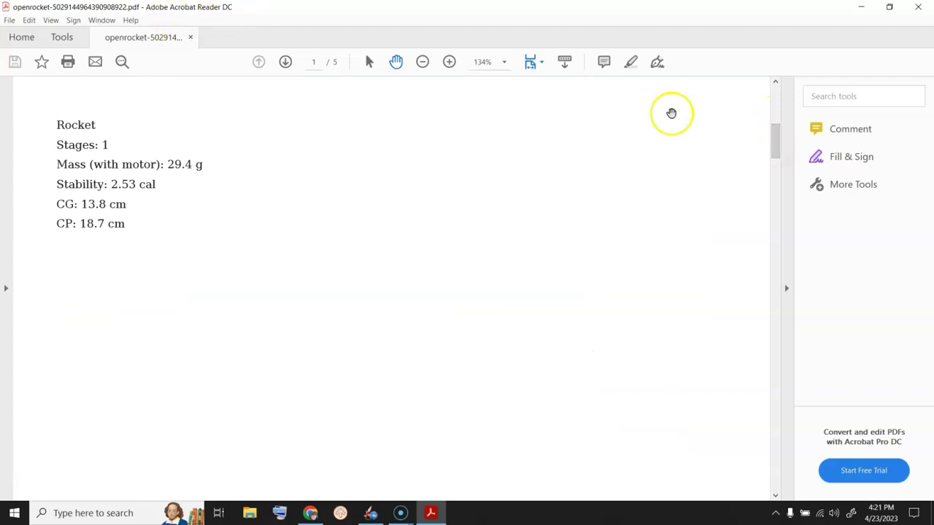
{"action": "mouse_move", "coordinate": [774, 140]}
{"action": "left_mouse_down"}
{"action": "mouse_move", "coordinate": [791, 289]}
{"action": "mouse_move", "coordinate": [778, 425]}
{"action": "left_mouse_up"}
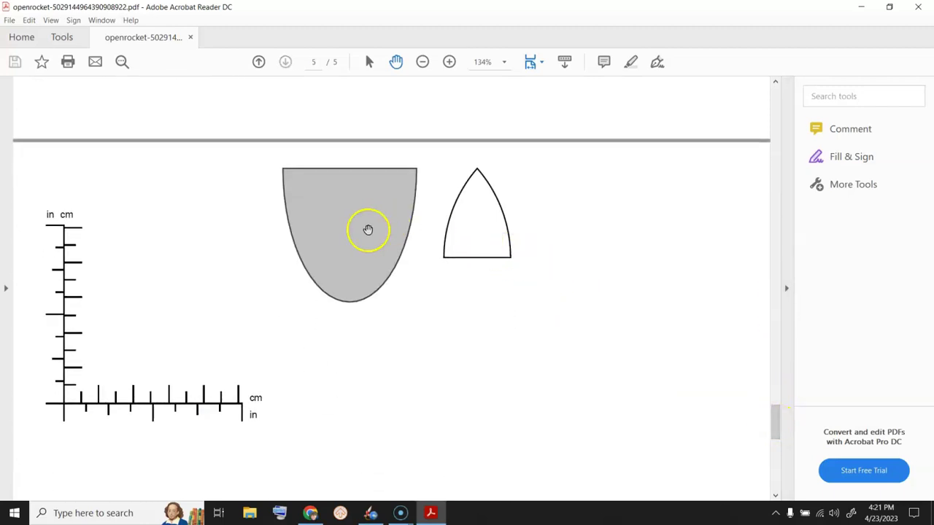
{"action": "mouse_move", "coordinate": [776, 417]}
{"action": "left_mouse_down"}
{"action": "mouse_move", "coordinate": [781, 471]}
{"action": "mouse_move", "coordinate": [759, 95]}
{"action": "left_mouse_up"}
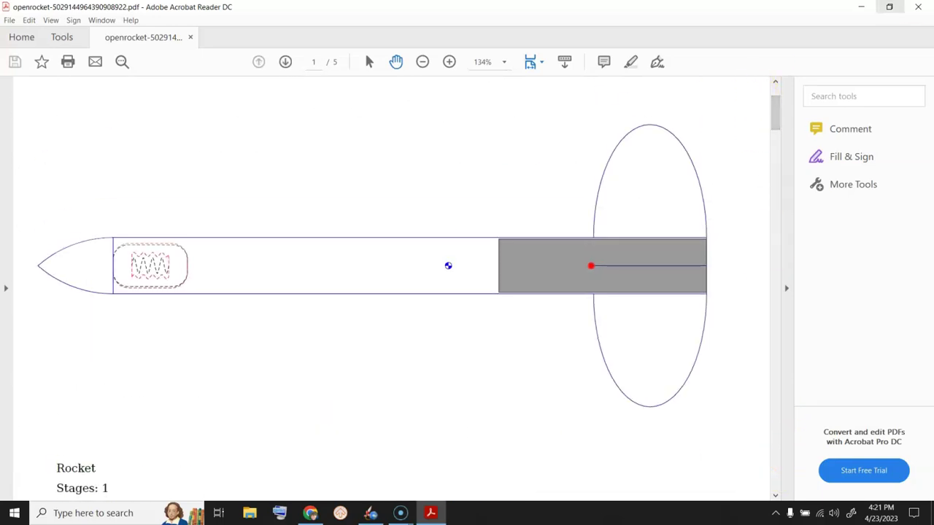
Step: Close the PDF preview and save the EZ 3 rocket design
{"action": "left_click", "coordinate": [921, 7]}
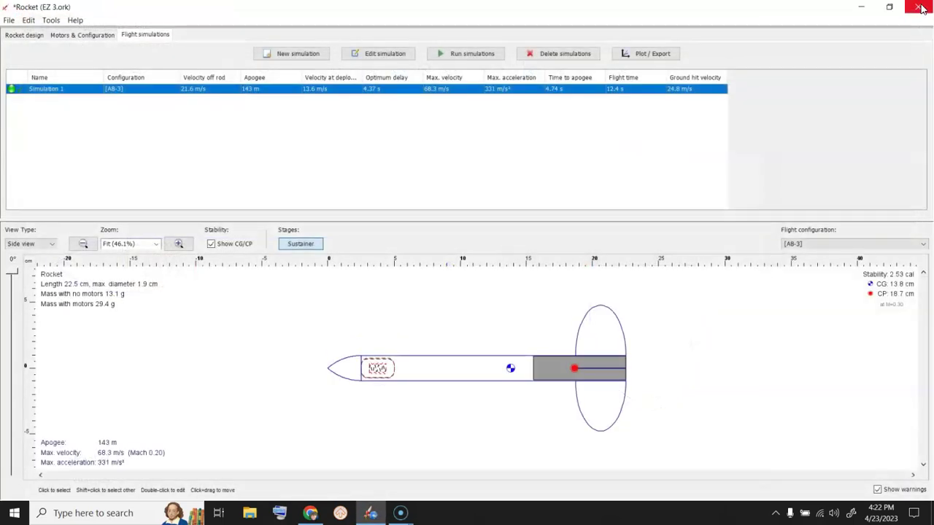
{"action": "left_click", "coordinate": [655, 102]}
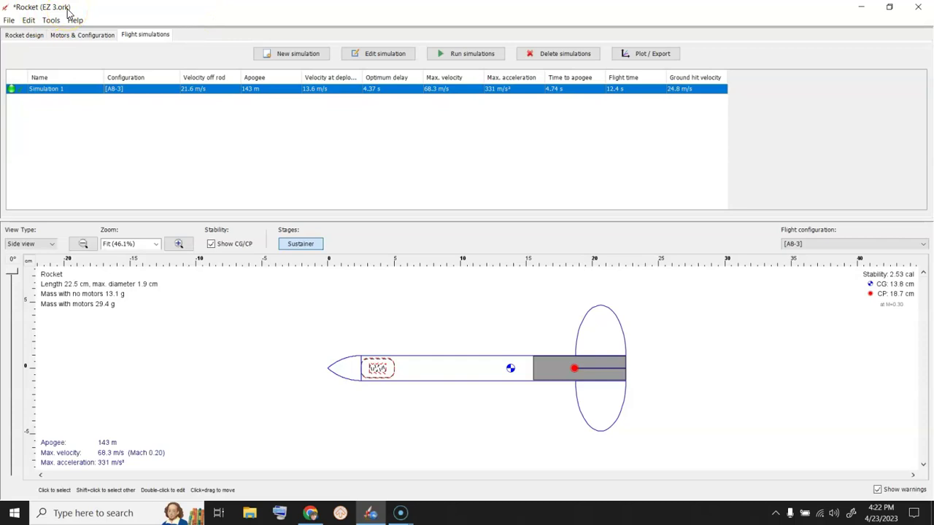
{"action": "key", "text": "ctrl+s"}
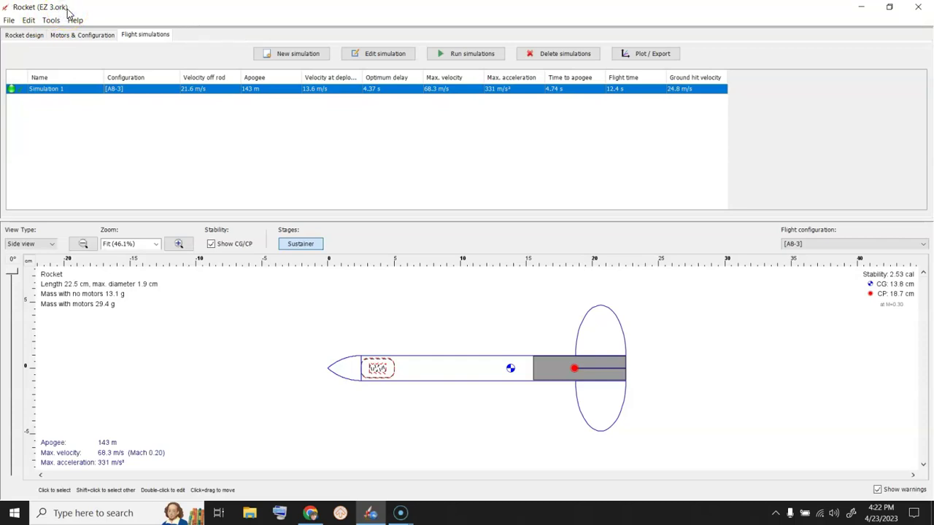